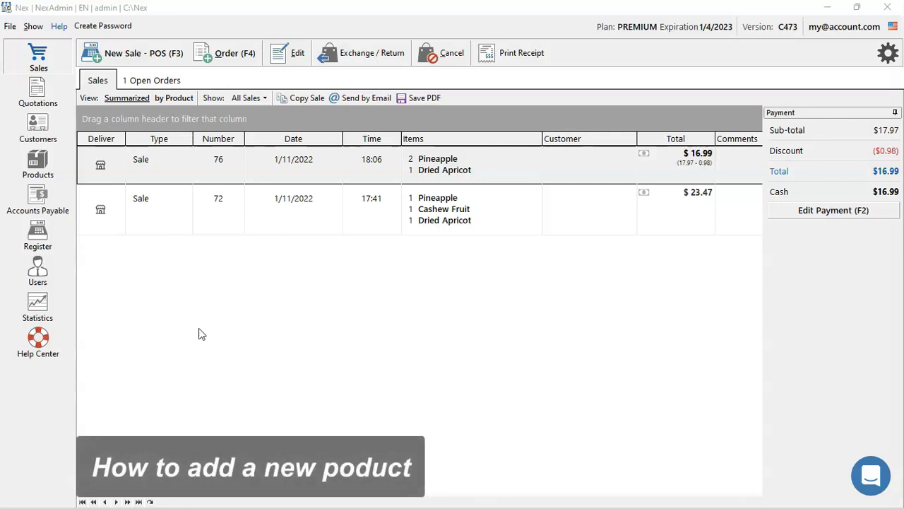
Start a new product described as Papaya with an automatically generated code.
{"action": "left_click", "coordinate": [57, 162]}
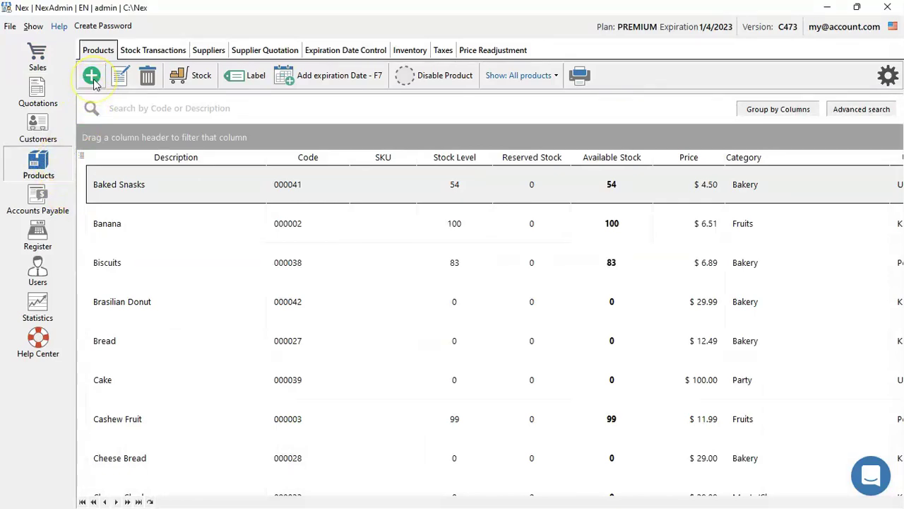
{"action": "left_click", "coordinate": [93, 76]}
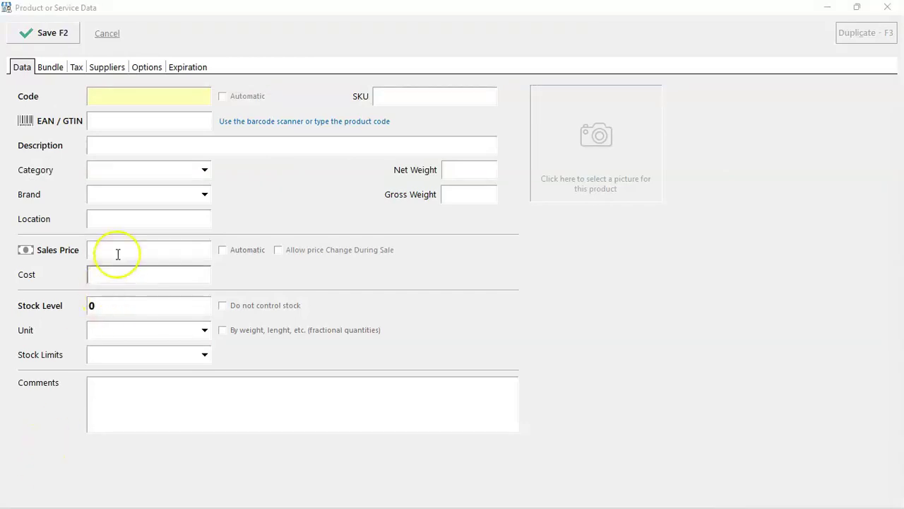
{"action": "left_click", "coordinate": [150, 142]}
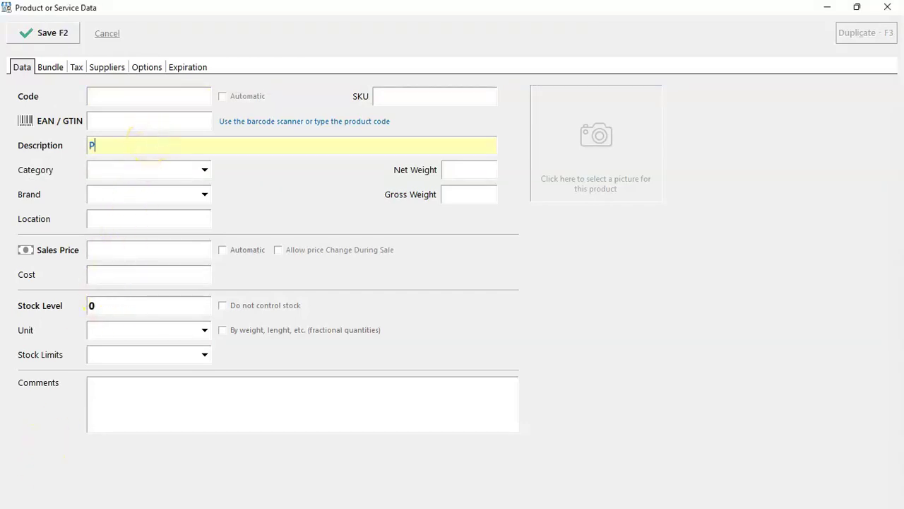
{"action": "left_click", "coordinate": [151, 119]}
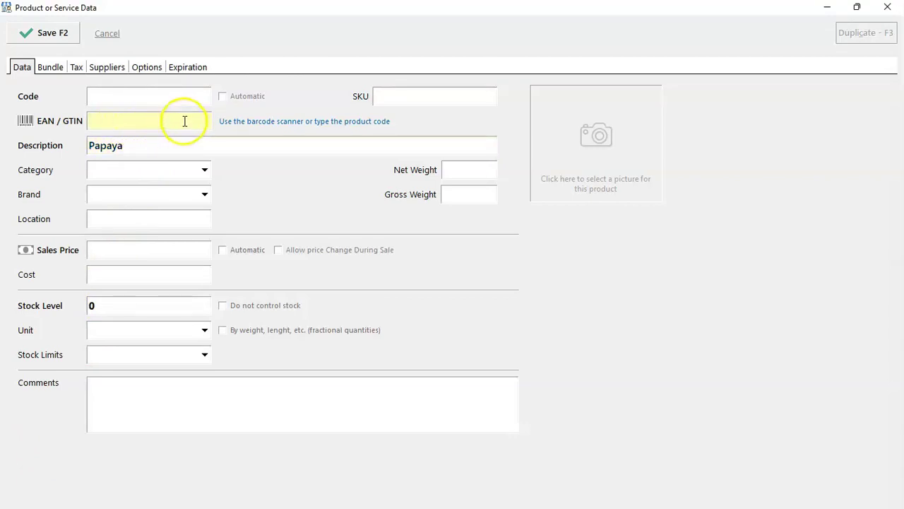
{"action": "left_click", "coordinate": [223, 99]}
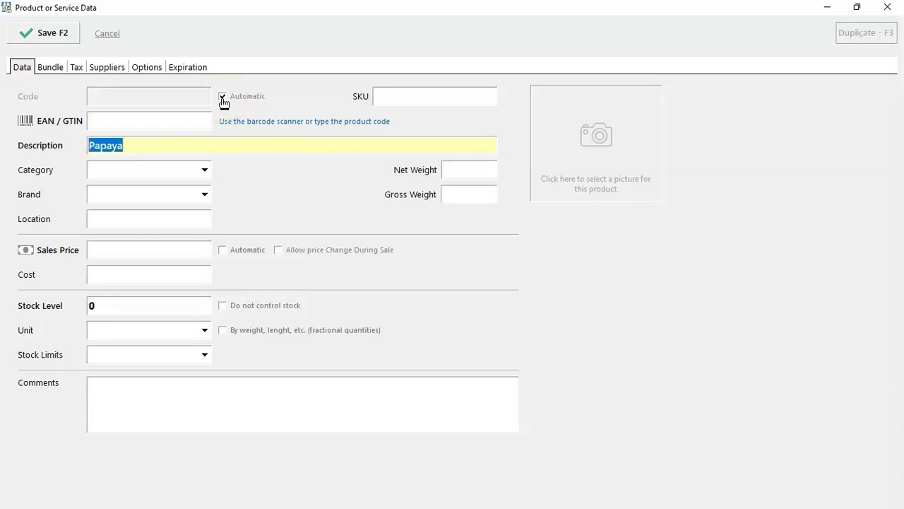
Set Papaya to Fruits, sales price 3.75, cost 1.25, stock 25, and attach a photo.
{"action": "left_click", "coordinate": [204, 170]}
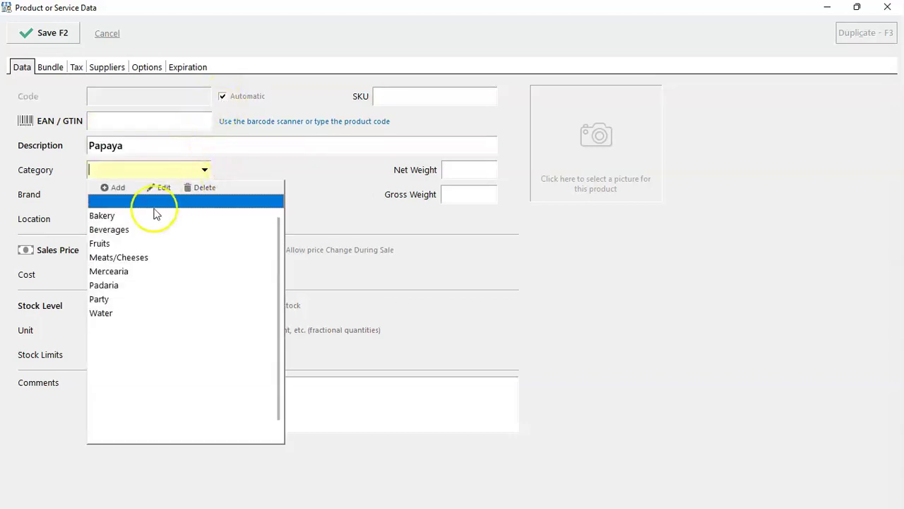
{"action": "left_click", "coordinate": [113, 245]}
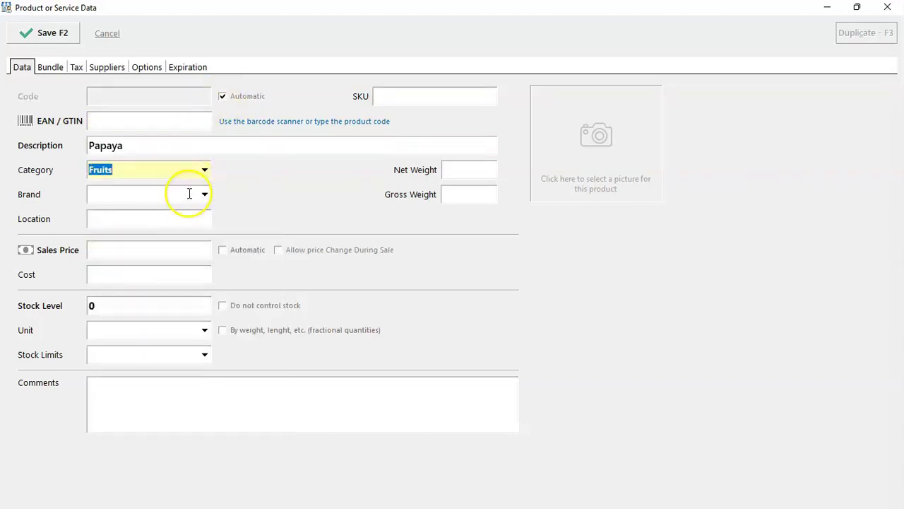
{"action": "left_click", "coordinate": [169, 250]}
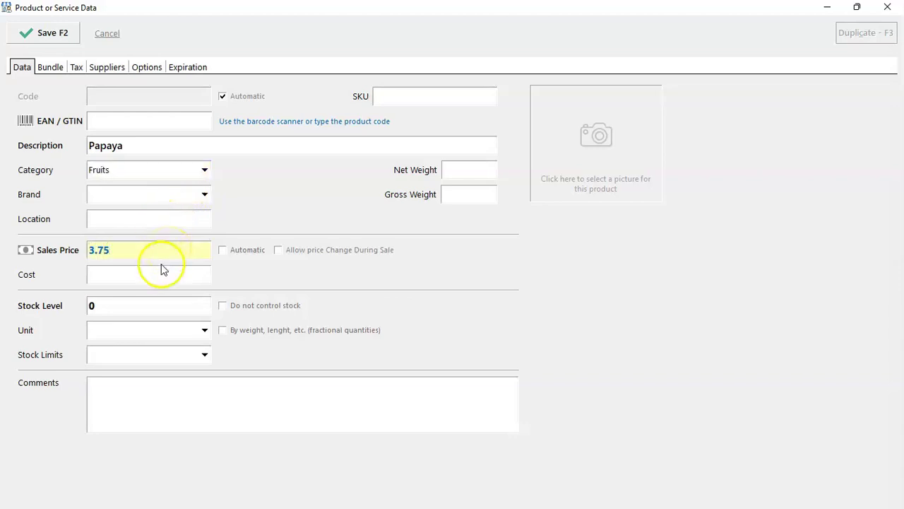
{"action": "left_click", "coordinate": [160, 272]}
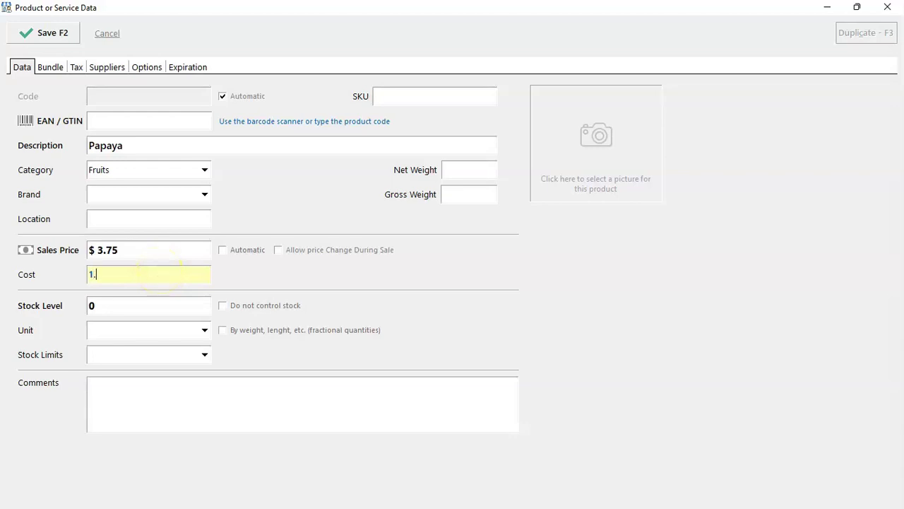
{"action": "left_click", "coordinate": [146, 305]}
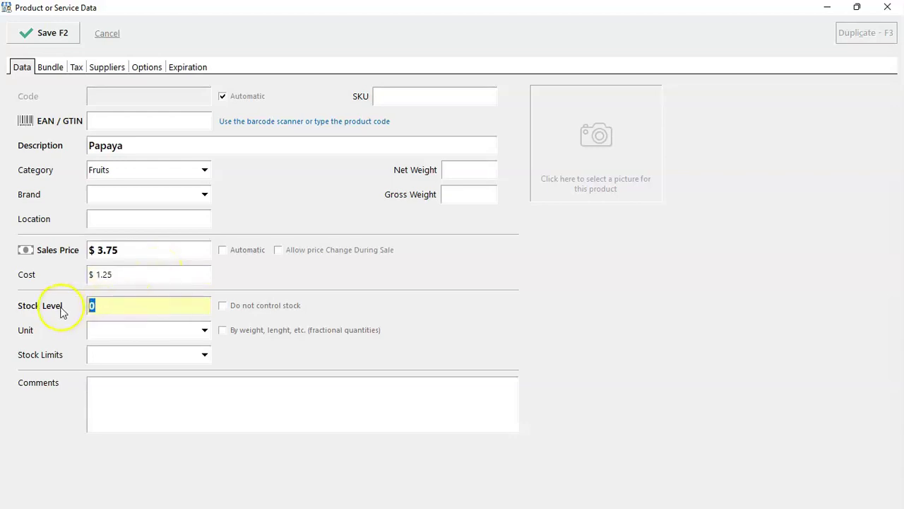
{"action": "type", "text": "25"}
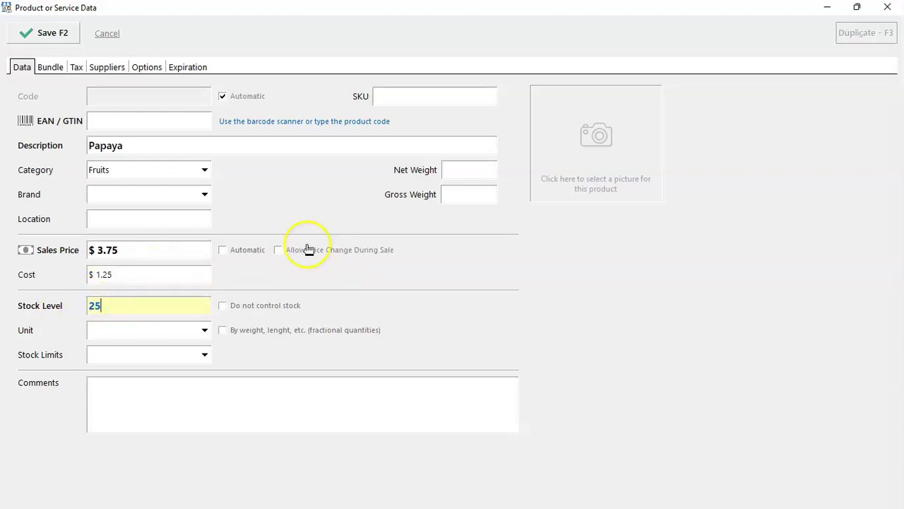
{"action": "left_click", "coordinate": [588, 185]}
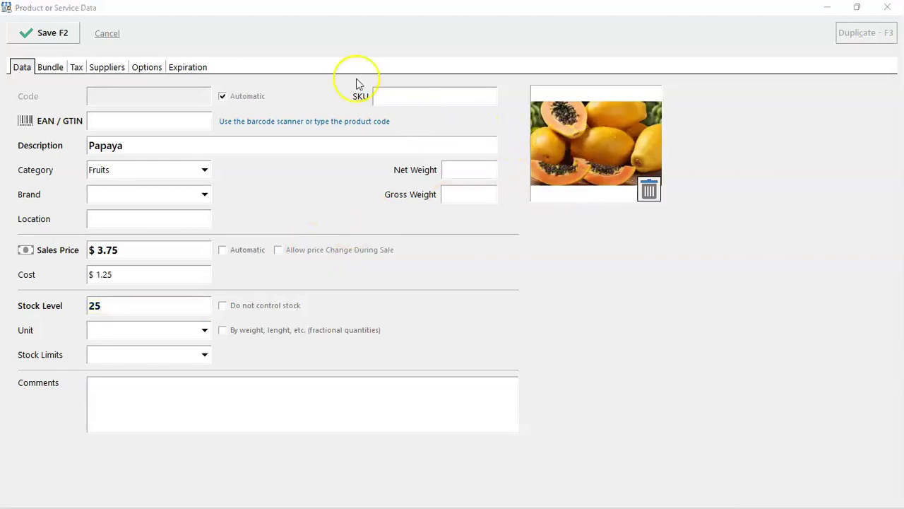
Save Papaya, then start labels with Mayonnaise selected in the product grid.
{"action": "left_click", "coordinate": [64, 34]}
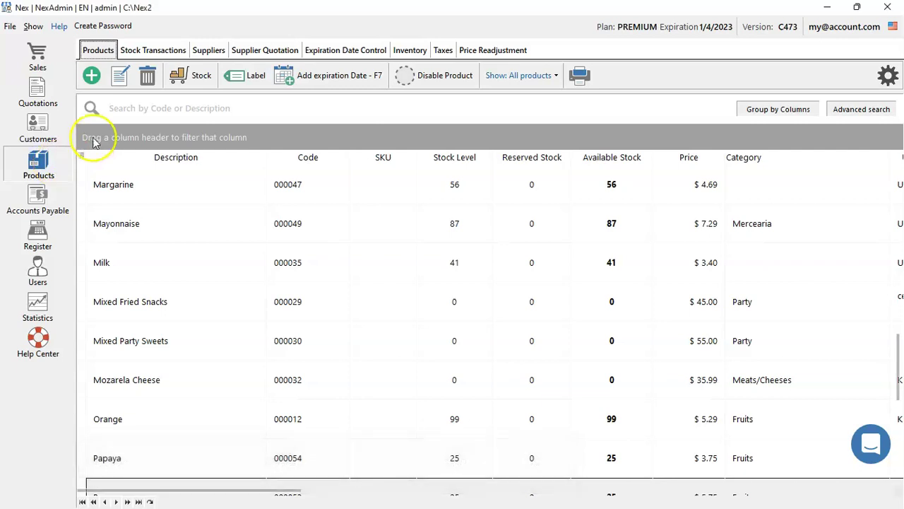
{"action": "left_click", "coordinate": [253, 79]}
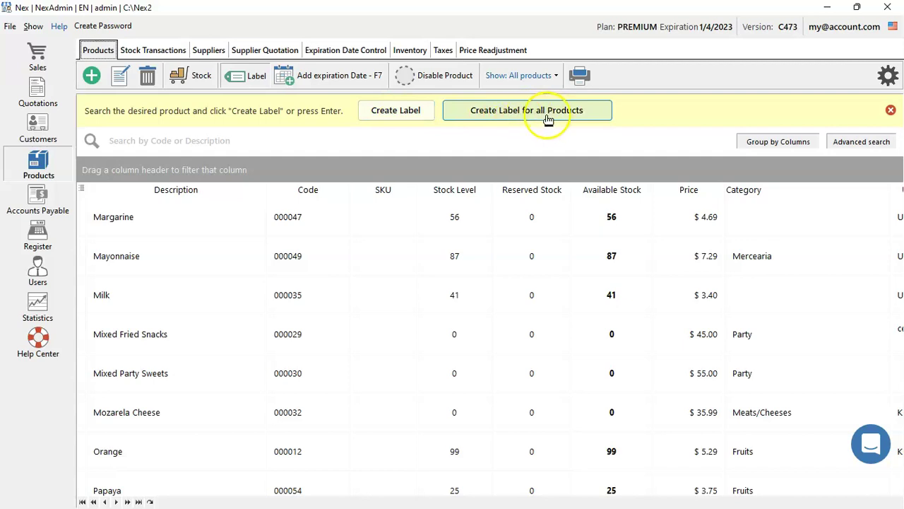
{"action": "left_click", "coordinate": [184, 229]}
{"action": "left_click", "coordinate": [182, 256]}
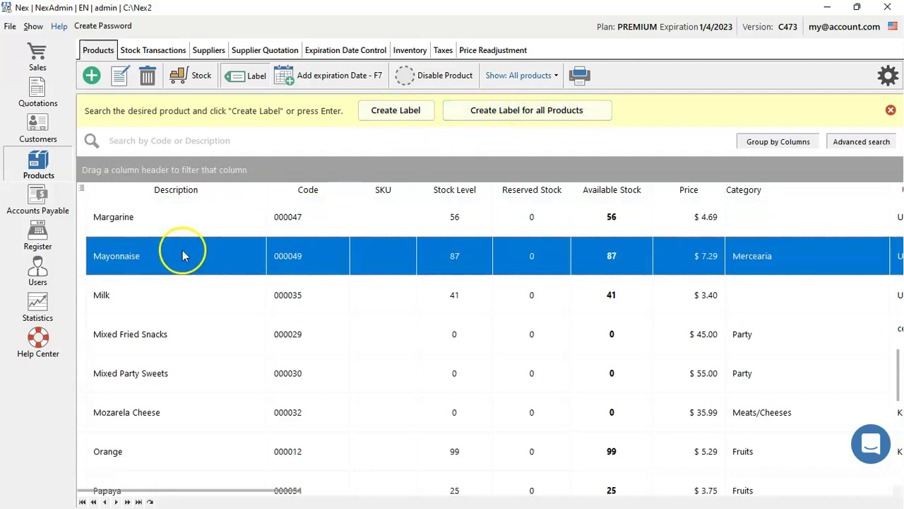
Queue 2 labels for Mayonnaise without promotional price.
{"action": "left_click", "coordinate": [406, 113]}
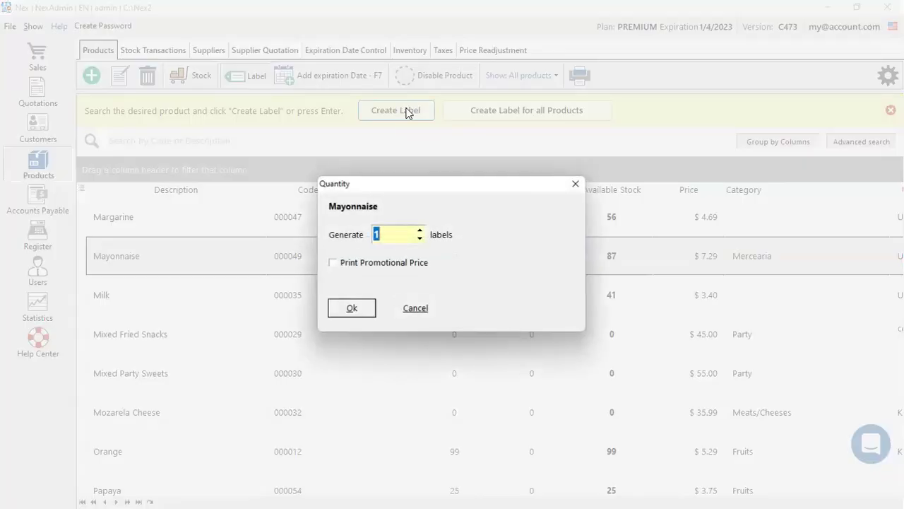
{"action": "left_click", "coordinate": [420, 231]}
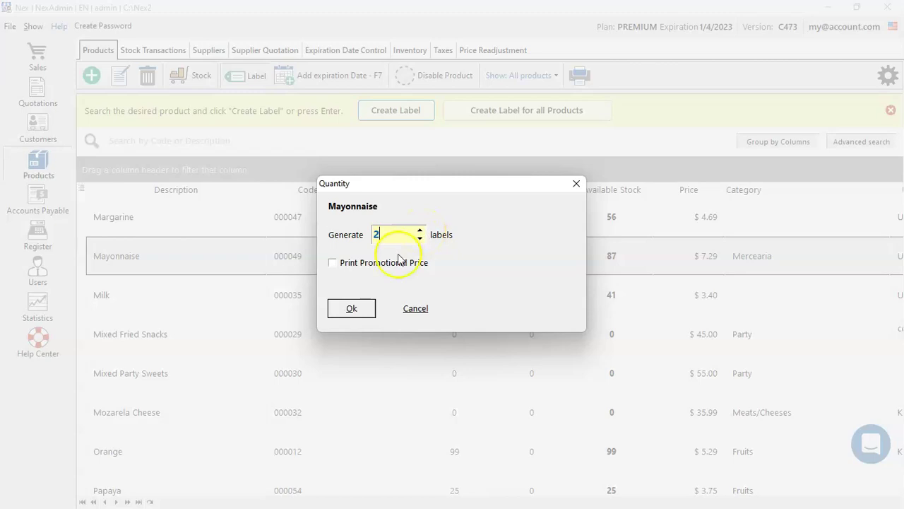
{"action": "left_click", "coordinate": [337, 269]}
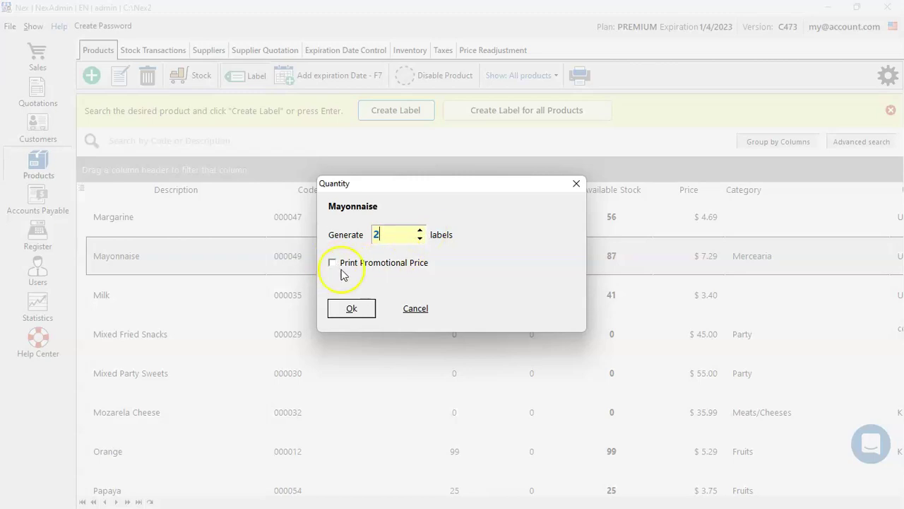
{"action": "left_click", "coordinate": [362, 309]}
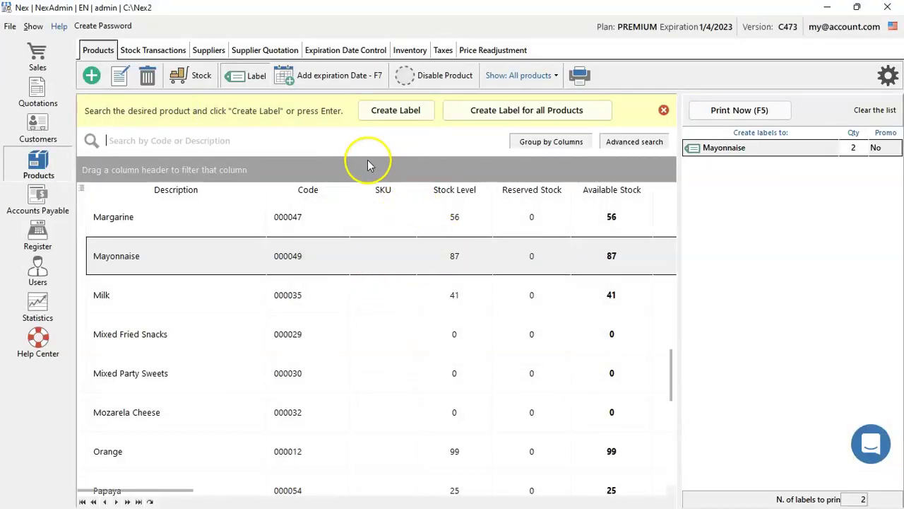
Queue 3 labels for Milk, bringing the total to 5 labels.
{"action": "left_click", "coordinate": [183, 300]}
{"action": "left_click", "coordinate": [390, 109]}
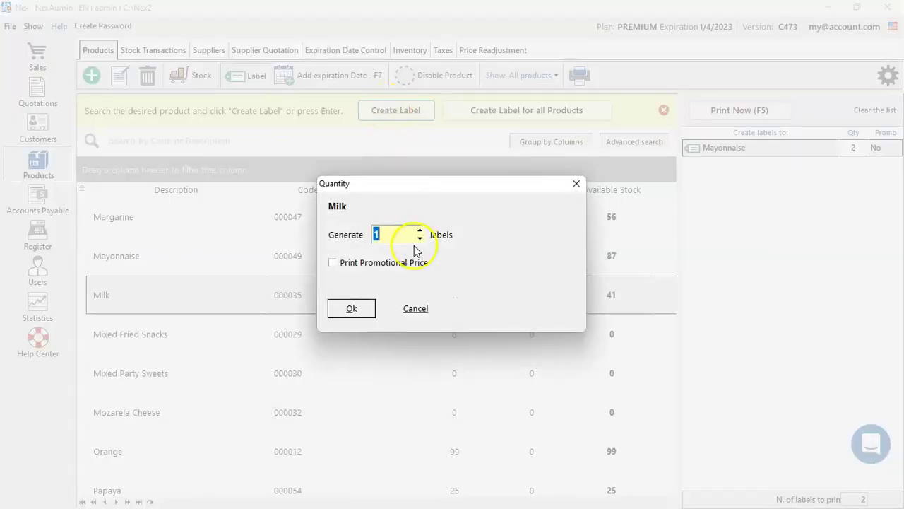
{"action": "left_click", "coordinate": [414, 245]}
{"action": "left_click", "coordinate": [414, 245]}
{"action": "key", "text": "Return"}
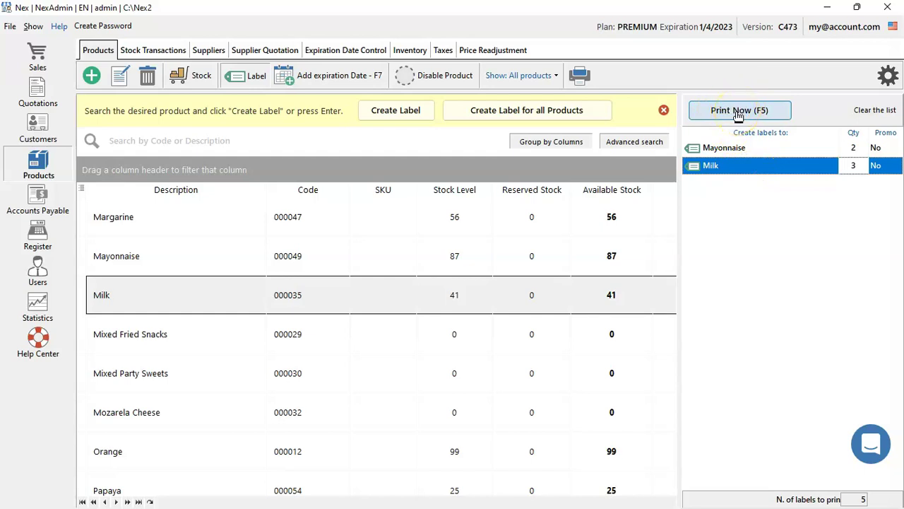
Print the 5 queued labels using plain-paper Template 1005.
{"action": "left_click", "coordinate": [739, 113]}
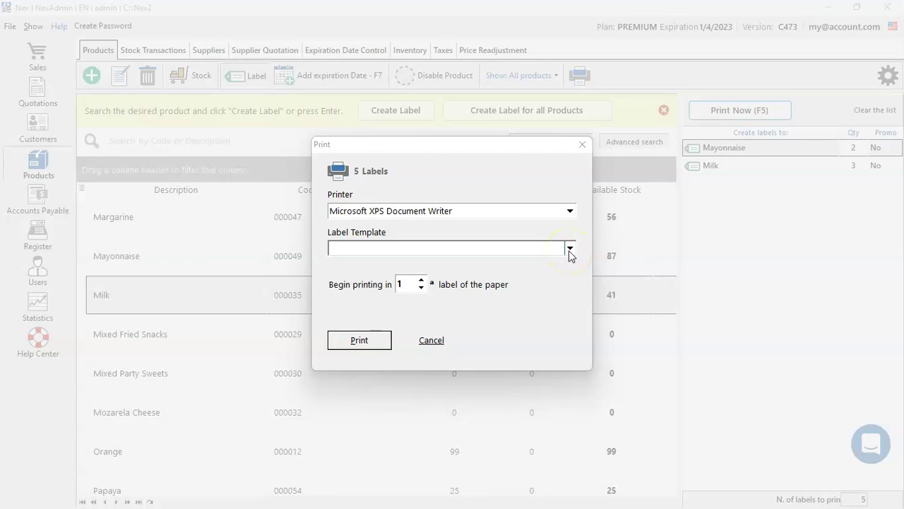
{"action": "left_click", "coordinate": [570, 249]}
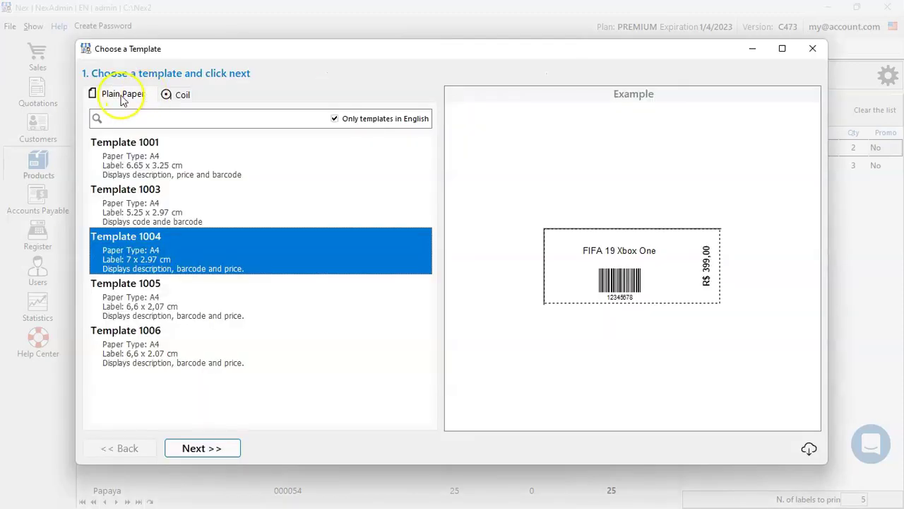
{"action": "left_click", "coordinate": [181, 96]}
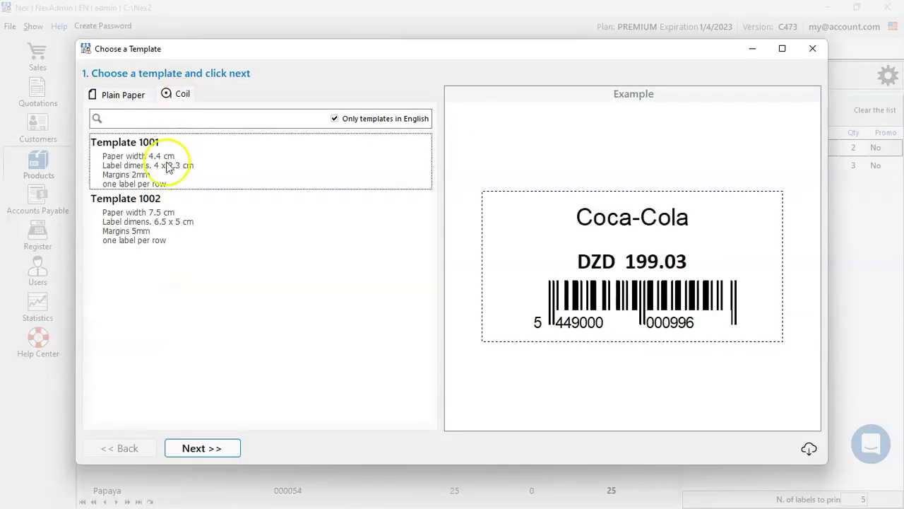
{"action": "left_click", "coordinate": [124, 97]}
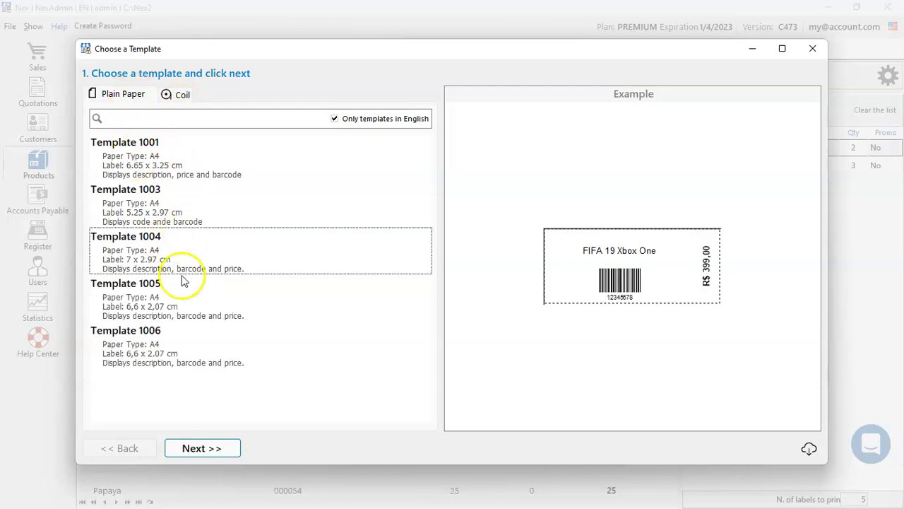
{"action": "left_click", "coordinate": [183, 304]}
{"action": "left_click", "coordinate": [203, 448]}
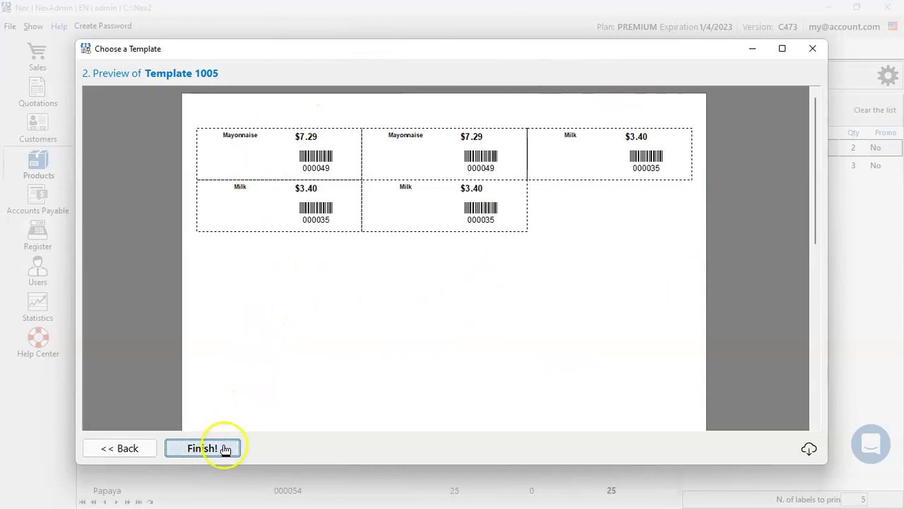
{"action": "left_click", "coordinate": [203, 448]}
{"action": "left_click", "coordinate": [360, 340]}
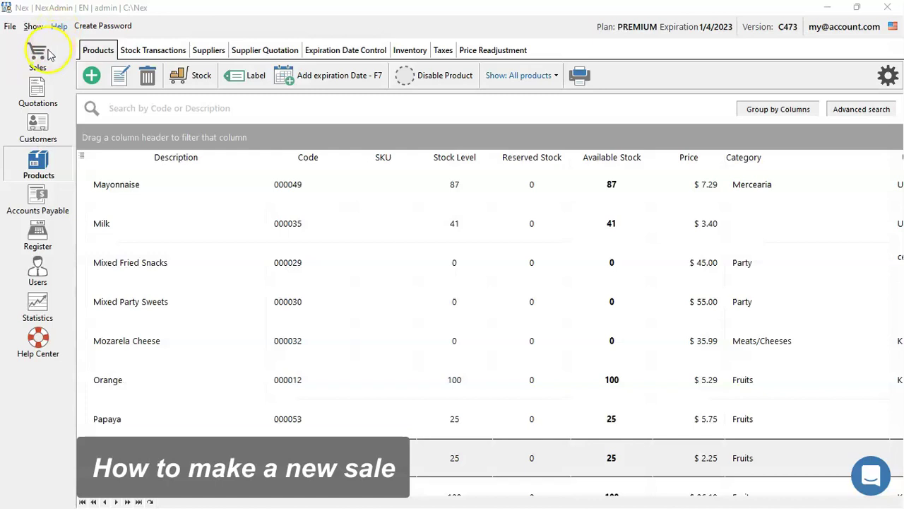
Start a new POS sale containing Banana and Peaches.
{"action": "left_click", "coordinate": [41, 58]}
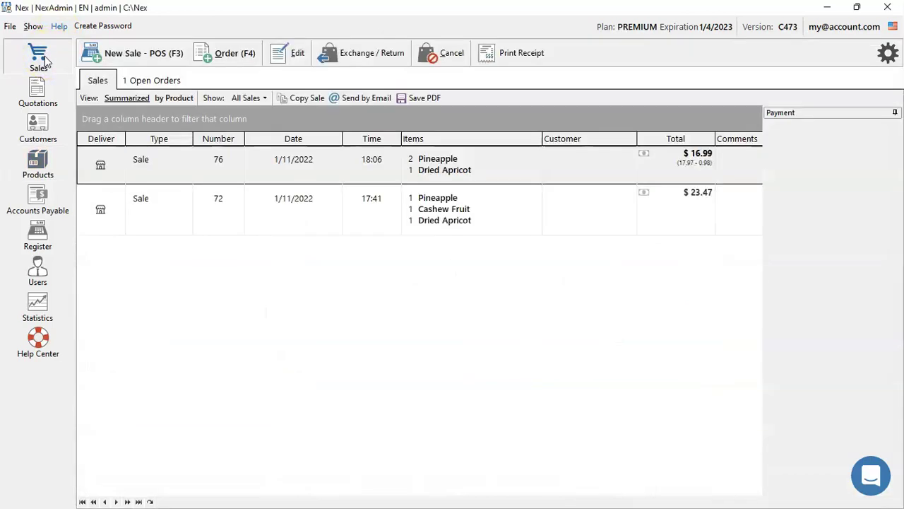
{"action": "left_click", "coordinate": [127, 62]}
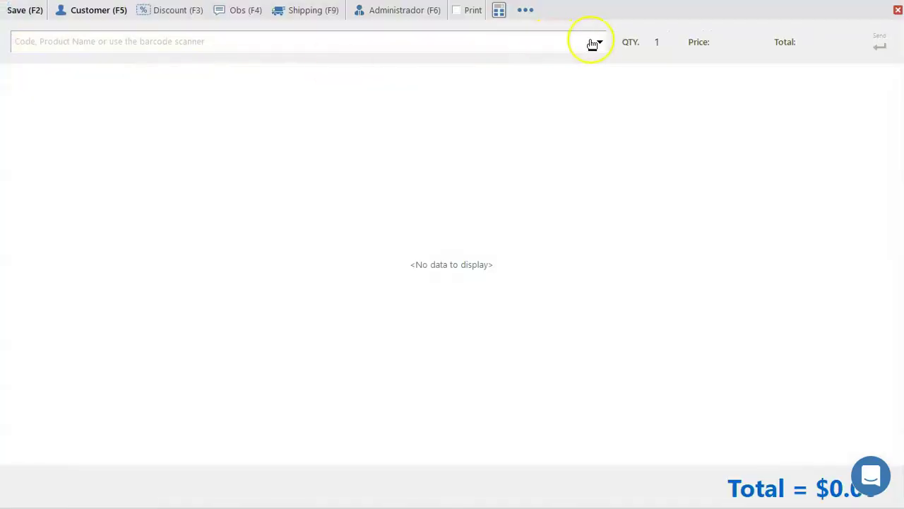
{"action": "left_click", "coordinate": [600, 42]}
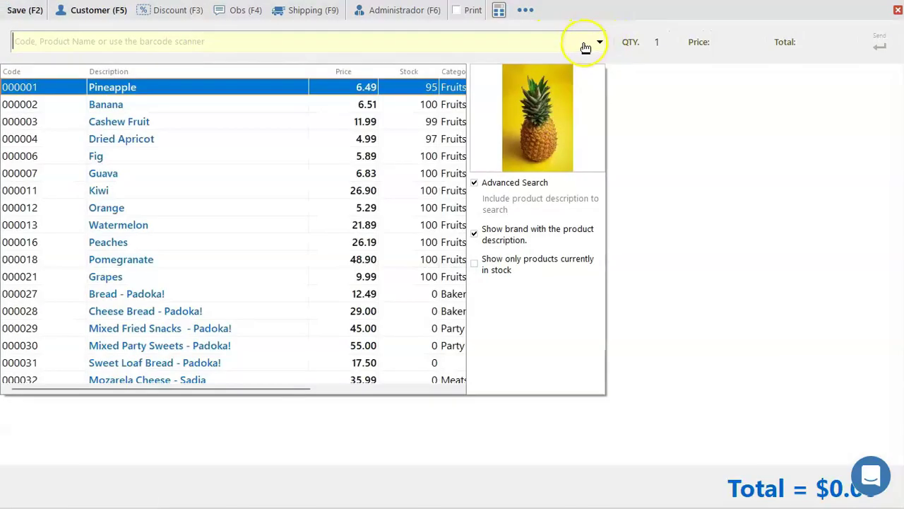
{"action": "left_click", "coordinate": [172, 105]}
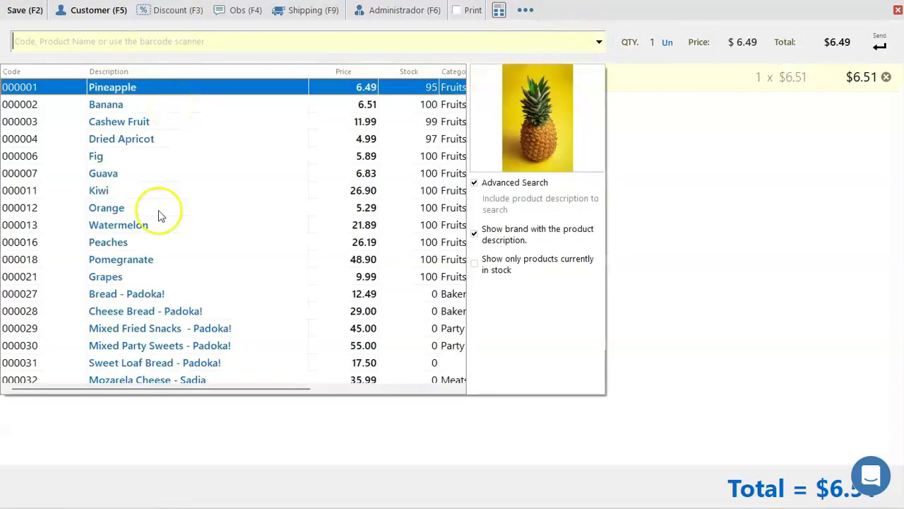
{"action": "left_click", "coordinate": [141, 242]}
Change the Banana quantity to 3 and give Peaches a 0.19 discount.
{"action": "left_click", "coordinate": [725, 84]}
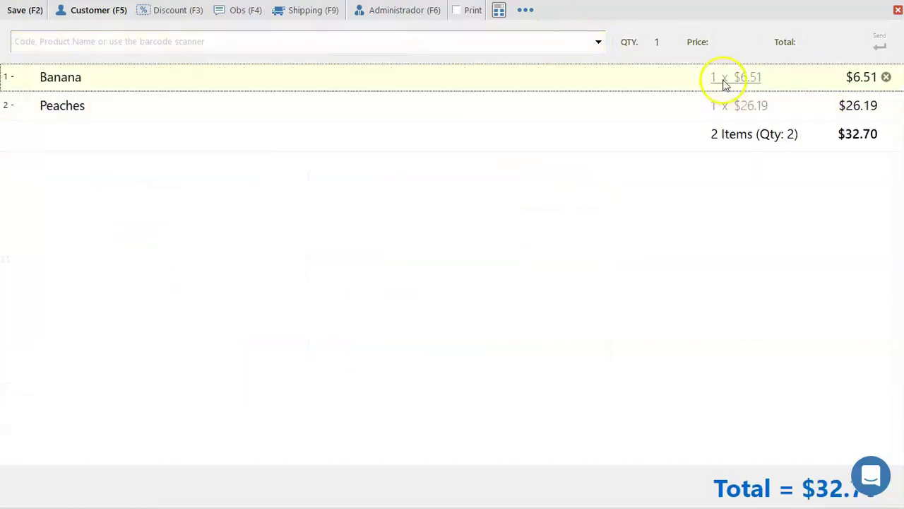
{"action": "left_click", "coordinate": [415, 182]}
{"action": "left_click", "coordinate": [415, 182]}
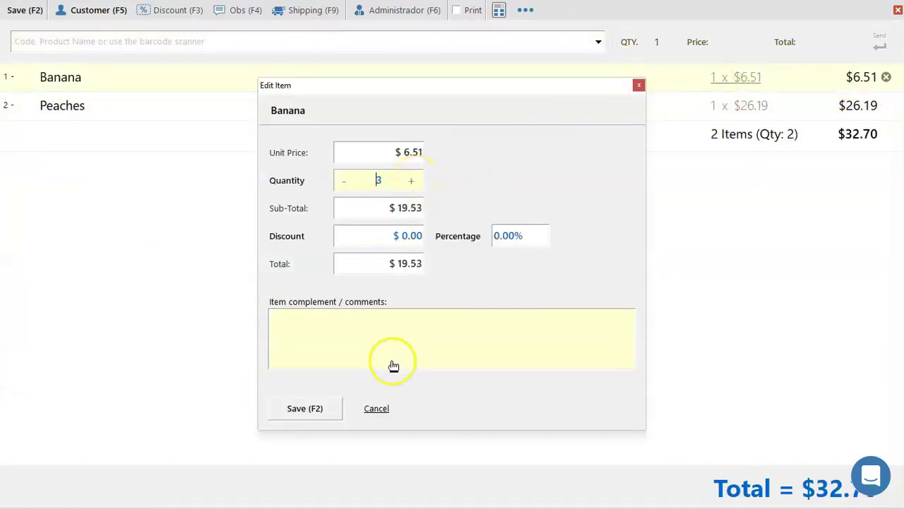
{"action": "left_click", "coordinate": [311, 412]}
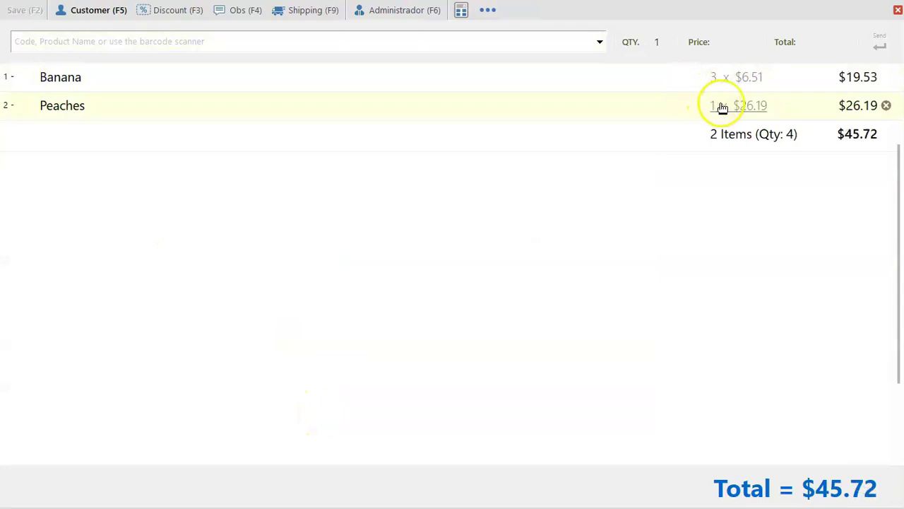
{"action": "left_click", "coordinate": [746, 113]}
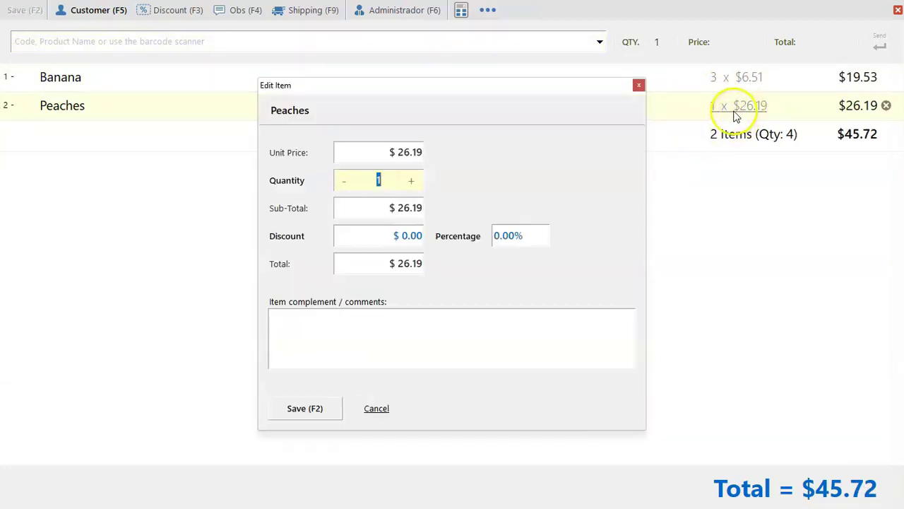
{"action": "left_click", "coordinate": [398, 236]}
{"action": "type", "text": "0.19"}
{"action": "left_click", "coordinate": [310, 411]}
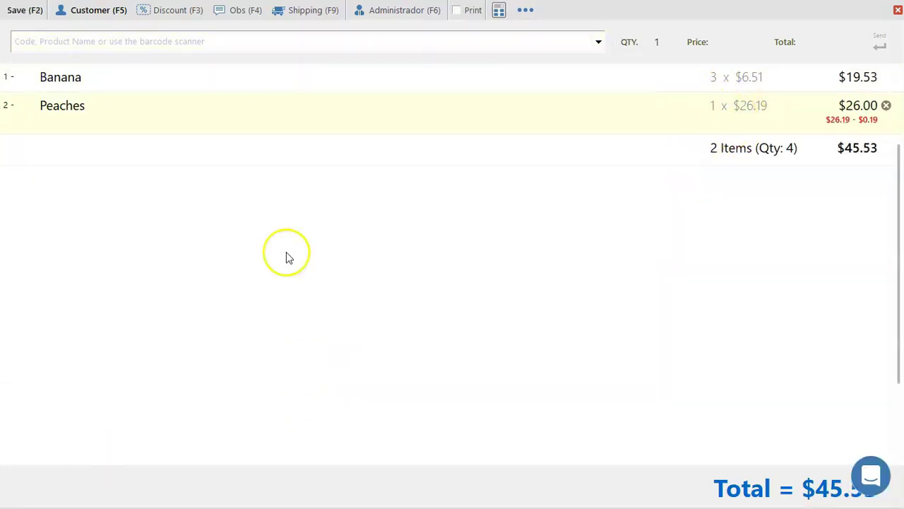
Leave the whole-sale discount unchanged and proceed to payment for $45.53.
{"action": "left_click", "coordinate": [170, 11]}
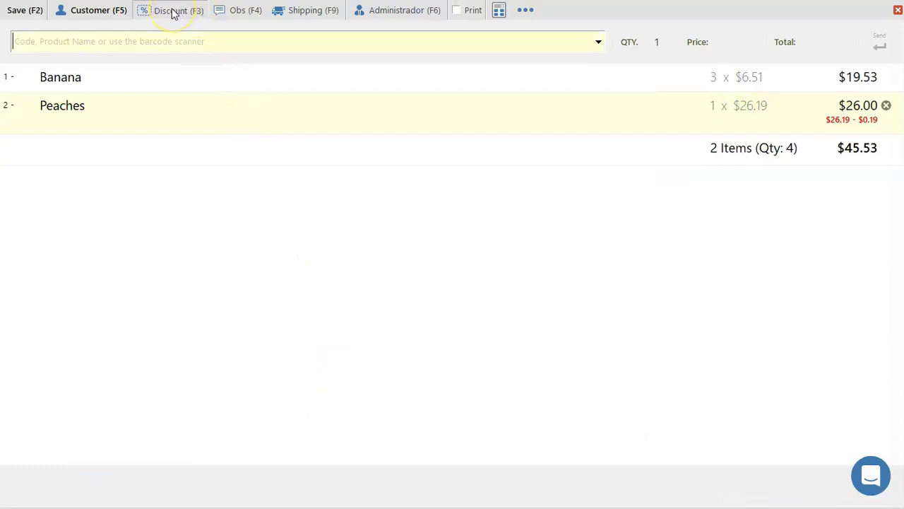
{"action": "left_click", "coordinate": [602, 176]}
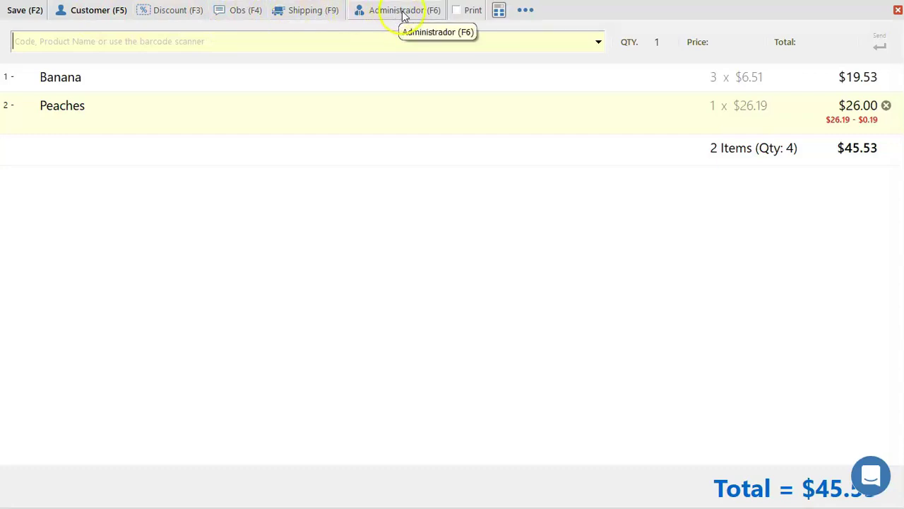
{"action": "left_click", "coordinate": [27, 14]}
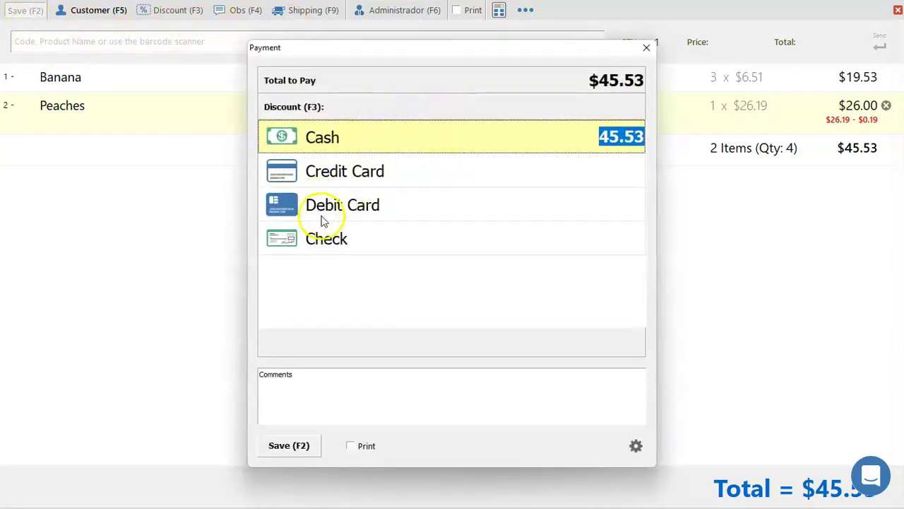
Pay $45.53 in cash with Assign as Debt unchecked, and save the sale.
{"action": "left_click", "coordinate": [418, 172]}
{"action": "left_click", "coordinate": [488, 210]}
{"action": "left_click", "coordinate": [515, 236]}
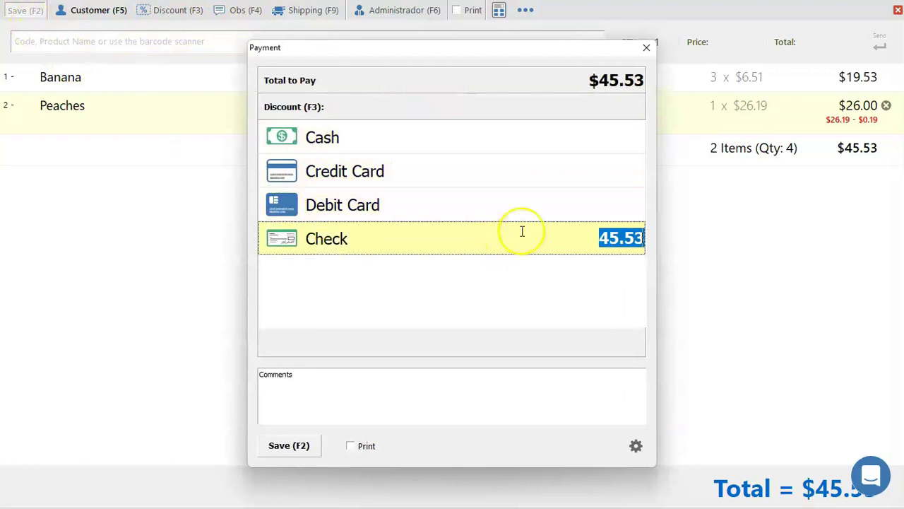
{"action": "left_click", "coordinate": [548, 145]}
{"action": "type", "text": "0"}
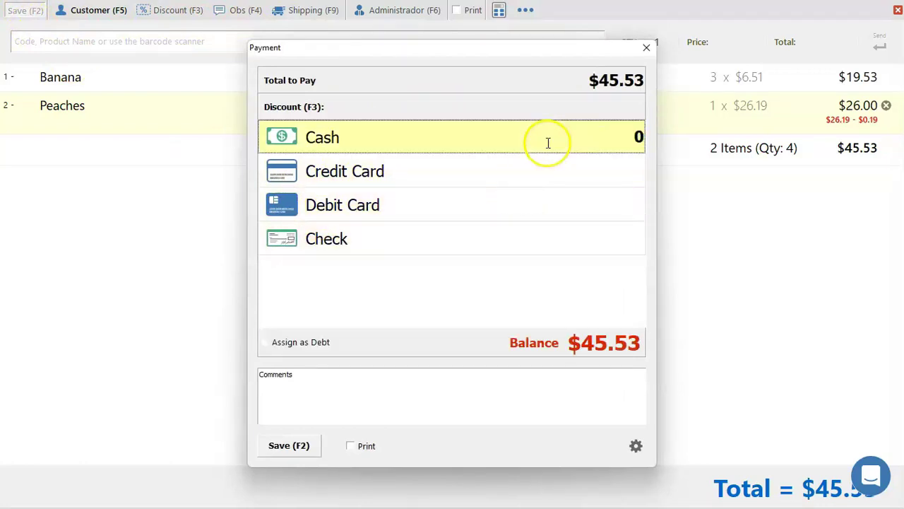
{"action": "left_click", "coordinate": [266, 344]}
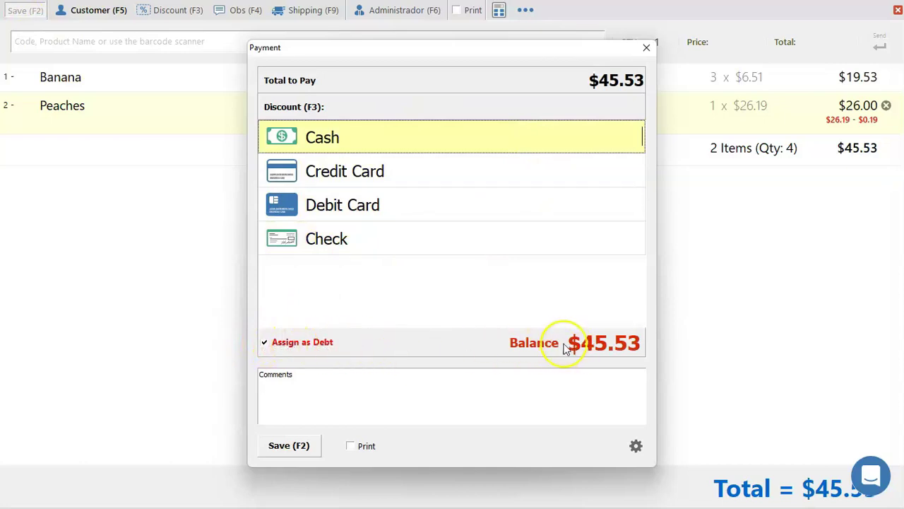
{"action": "left_click", "coordinate": [267, 344]}
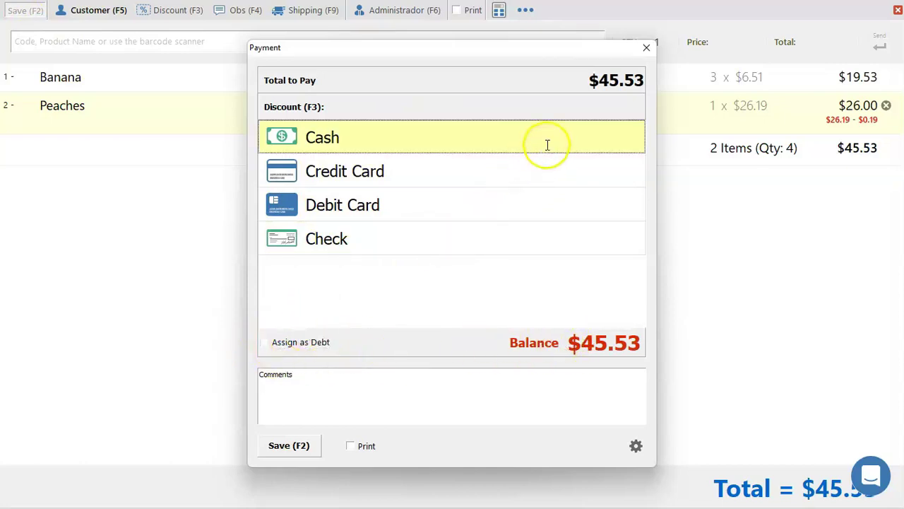
{"action": "type", "text": "45.53"}
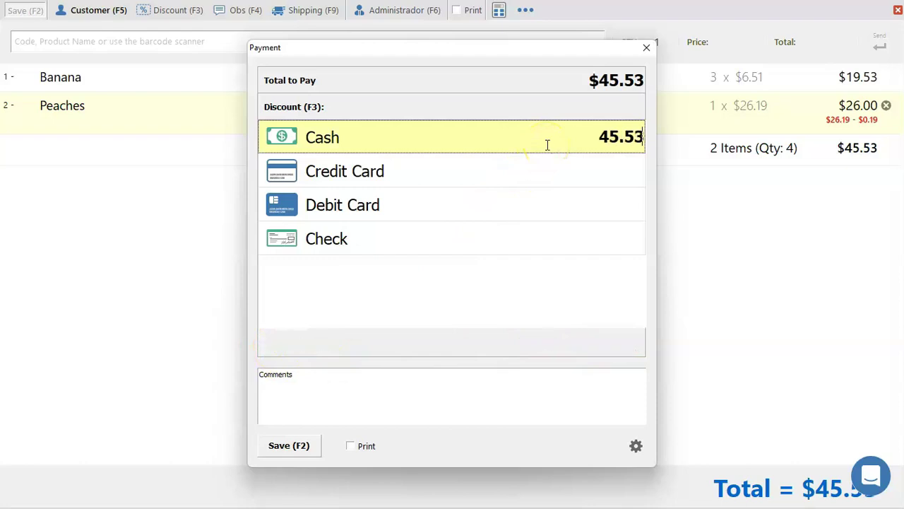
{"action": "left_click", "coordinate": [299, 448]}
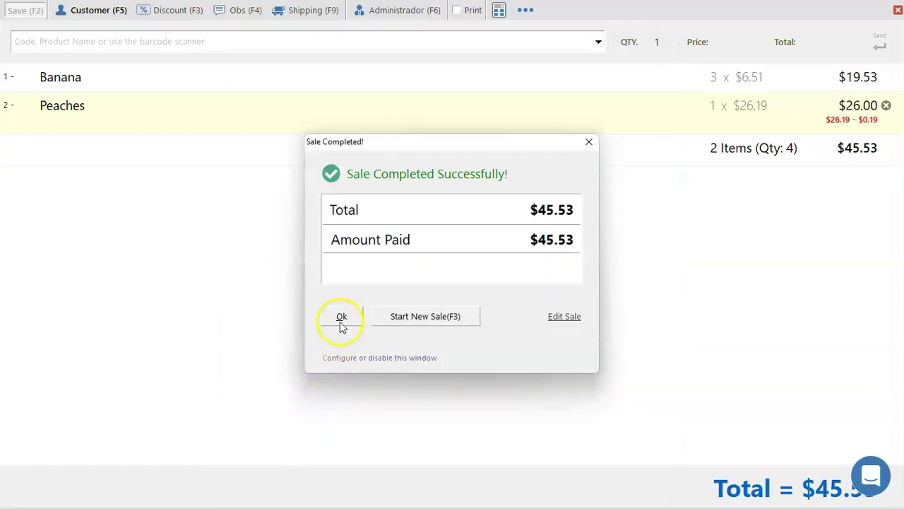
In Sales options, set Microsoft Print to PDF as the receipt printer.
{"action": "left_click", "coordinate": [343, 318]}
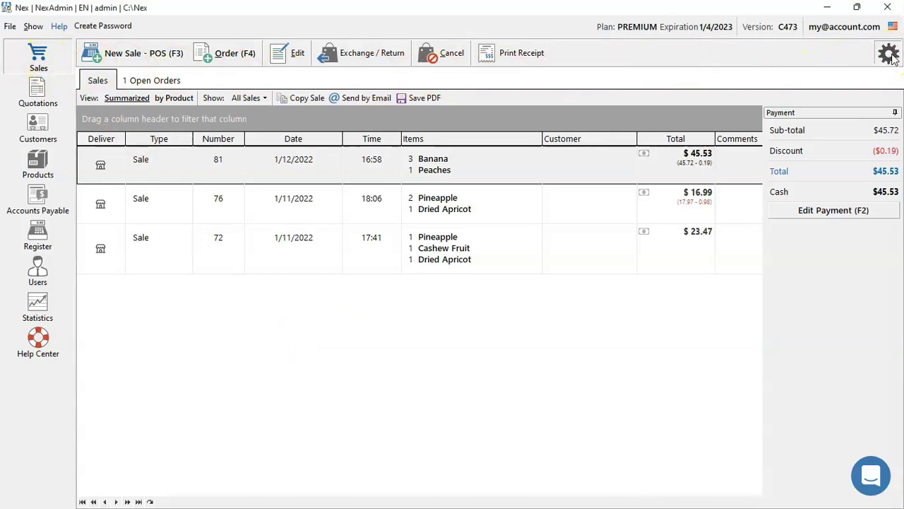
{"action": "left_click", "coordinate": [888, 55]}
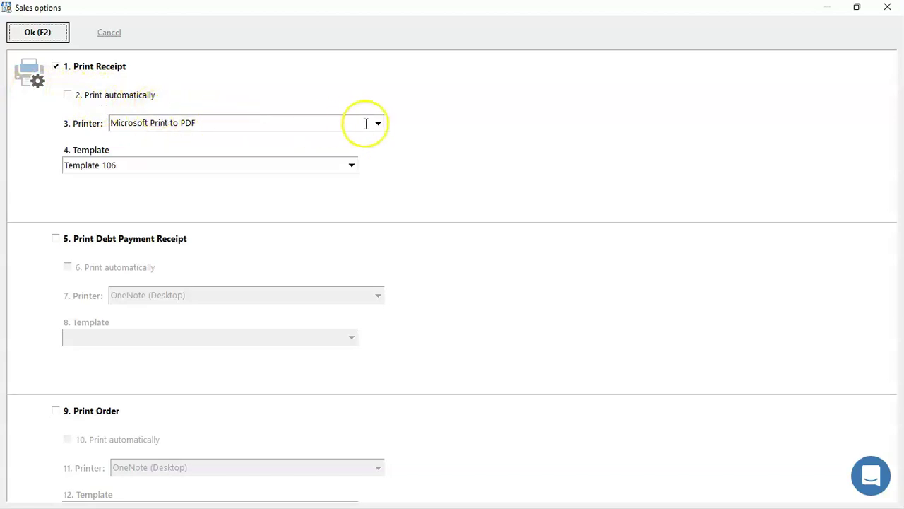
{"action": "left_click", "coordinate": [377, 124]}
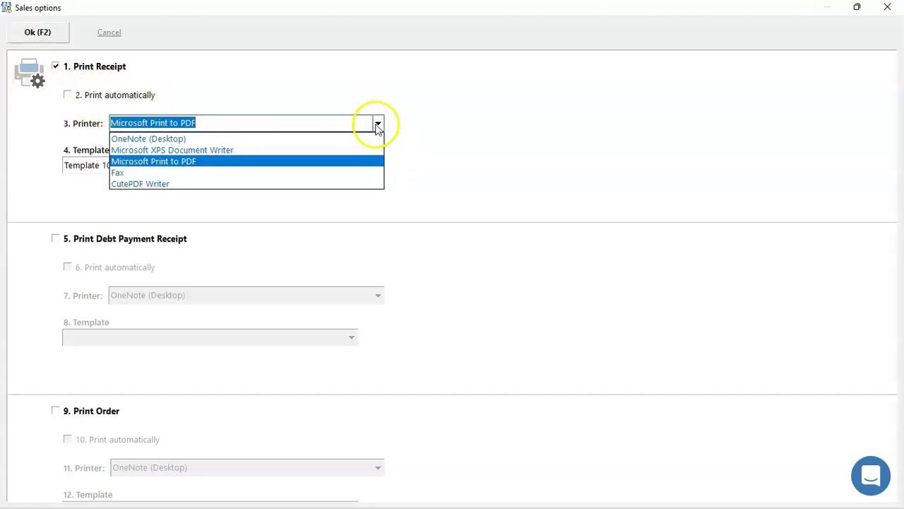
{"action": "left_click", "coordinate": [314, 163]}
{"action": "key", "text": "Tab"}
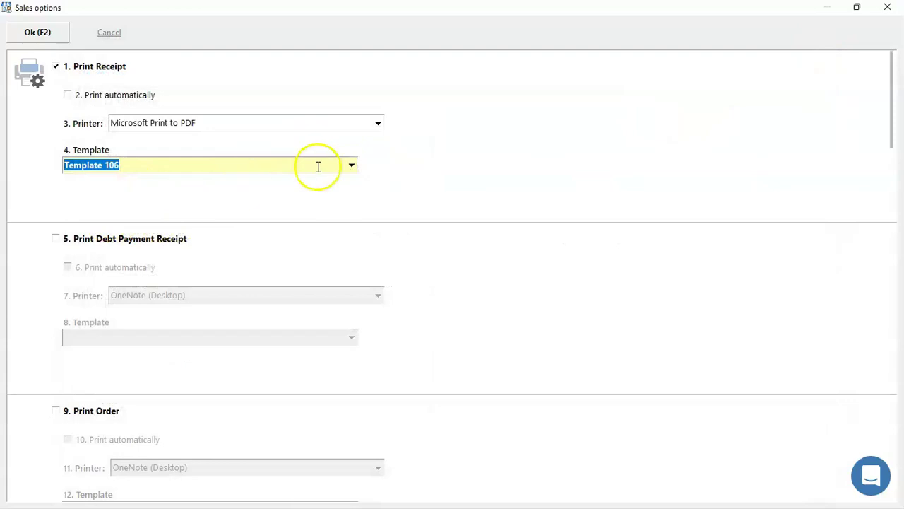
Preview the coil templates 201 and 202 variants, then plain-paper 105D and 105E.
{"action": "left_click", "coordinate": [352, 166]}
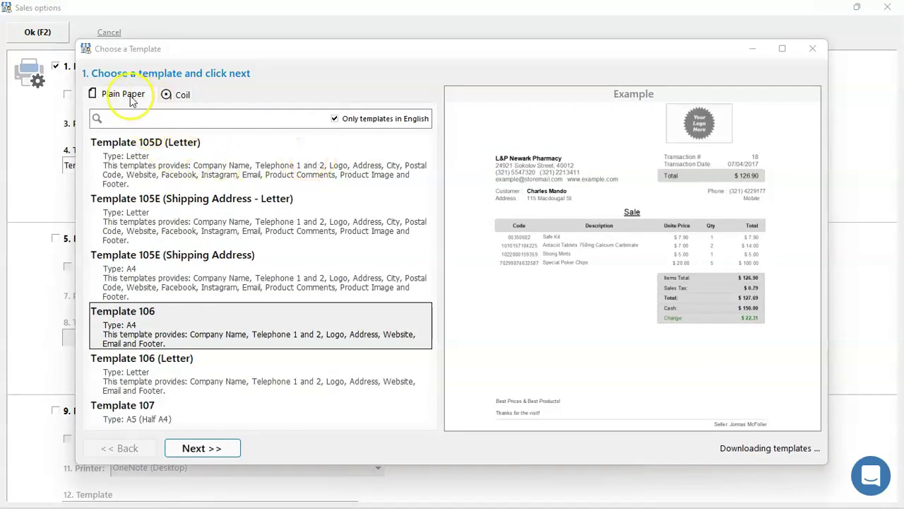
{"action": "left_click", "coordinate": [181, 95]}
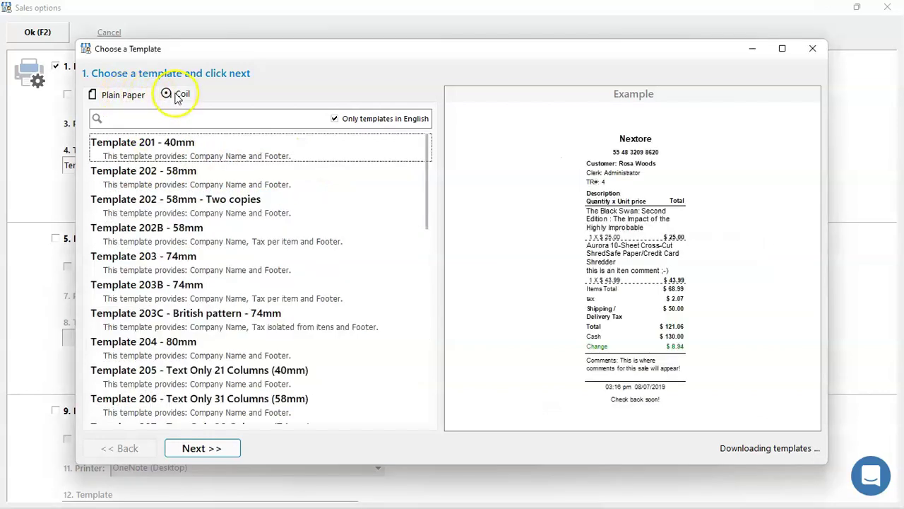
{"action": "left_click", "coordinate": [173, 148]}
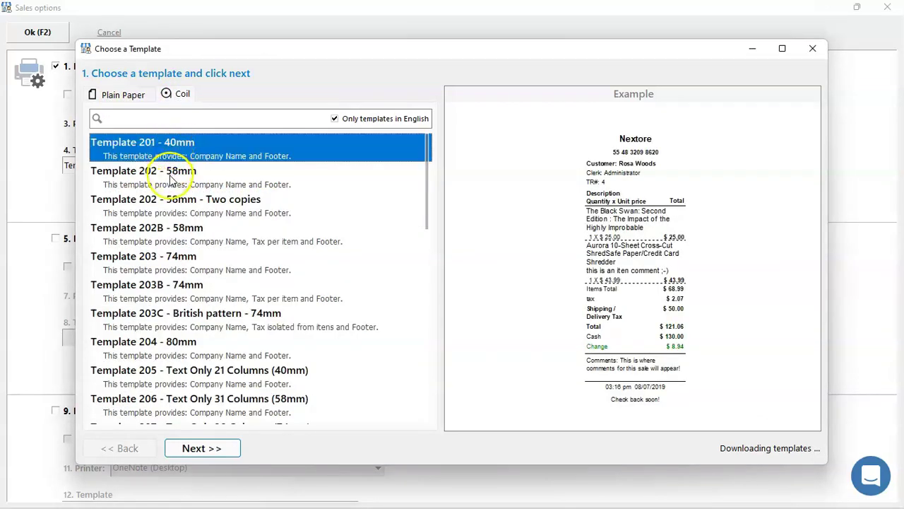
{"action": "left_click", "coordinate": [172, 176]}
{"action": "left_click", "coordinate": [173, 207]}
{"action": "left_click", "coordinate": [176, 233]}
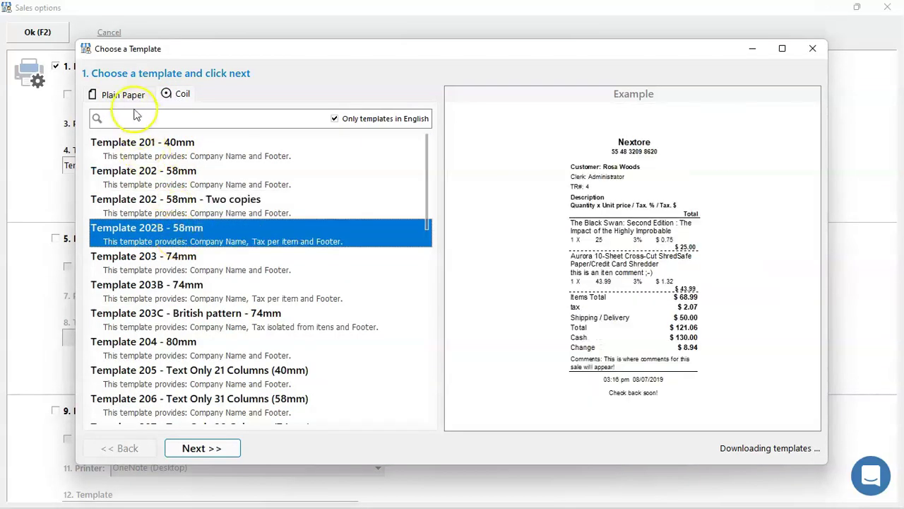
{"action": "left_click", "coordinate": [118, 95]}
{"action": "left_click", "coordinate": [151, 220]}
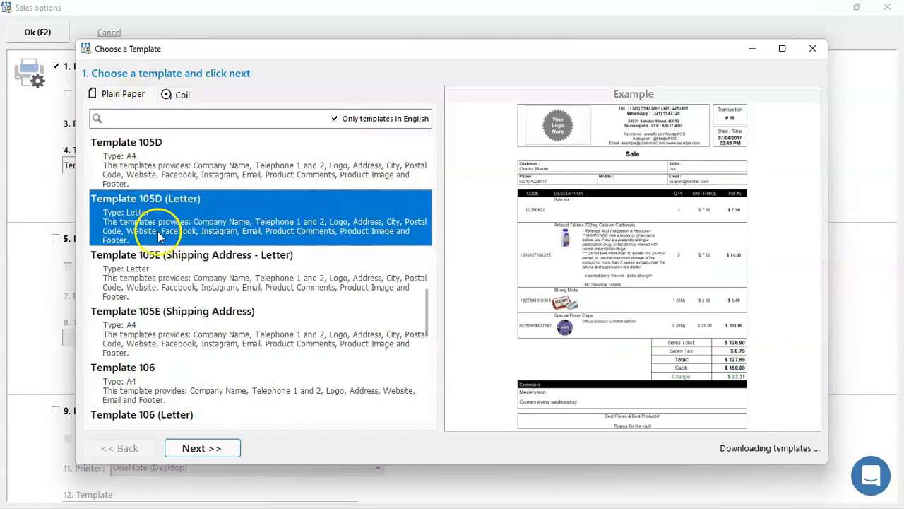
{"action": "left_click", "coordinate": [151, 333]}
Select Template 106, keep its company details, and finish after previewing the receipt.
{"action": "left_click", "coordinate": [180, 365]}
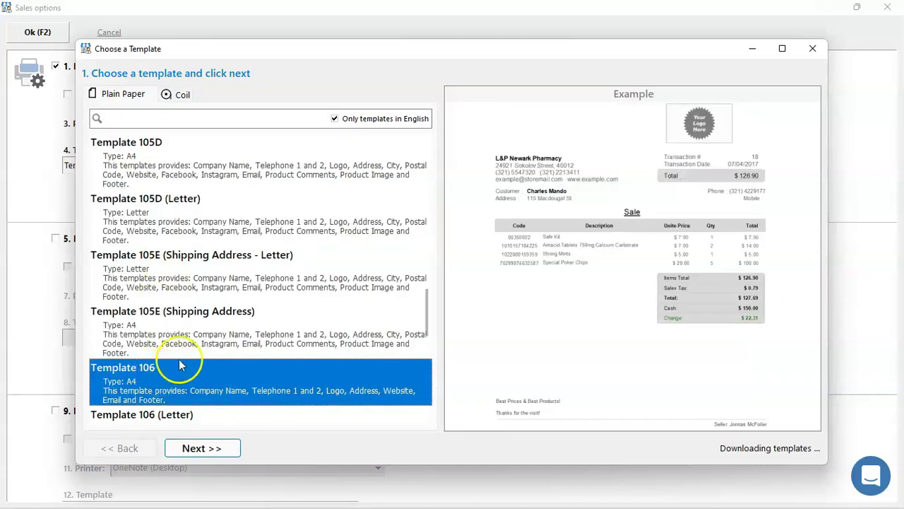
{"action": "left_click", "coordinate": [222, 451]}
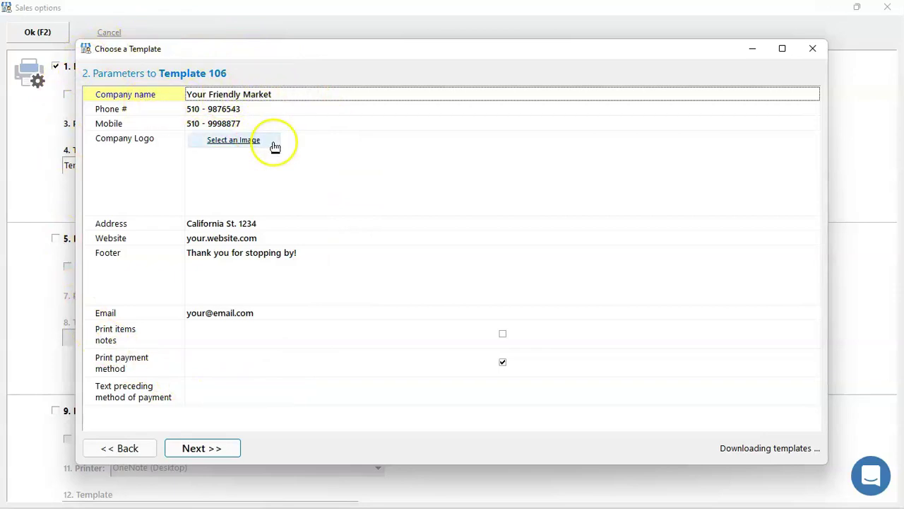
{"action": "left_click", "coordinate": [228, 447]}
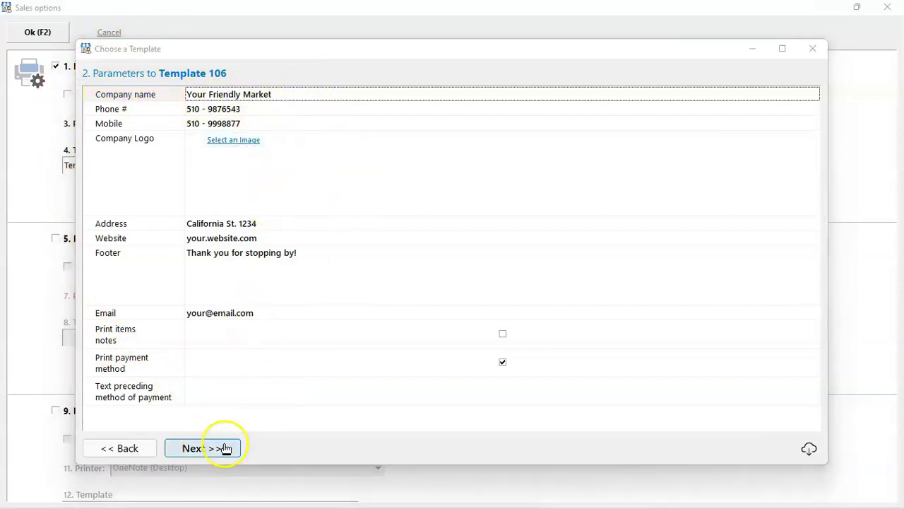
{"action": "left_click", "coordinate": [222, 448]}
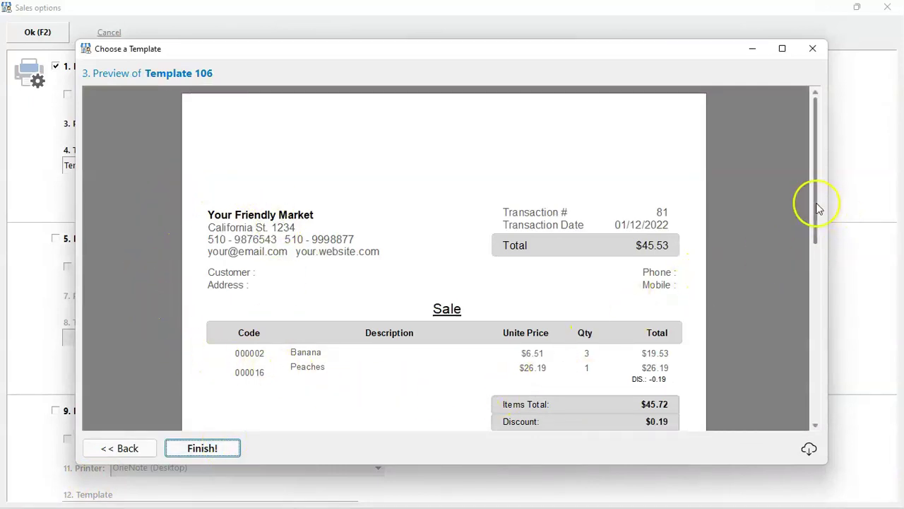
{"action": "left_click_drag", "start_coordinate": [814, 203], "coordinate": [819, 158]}
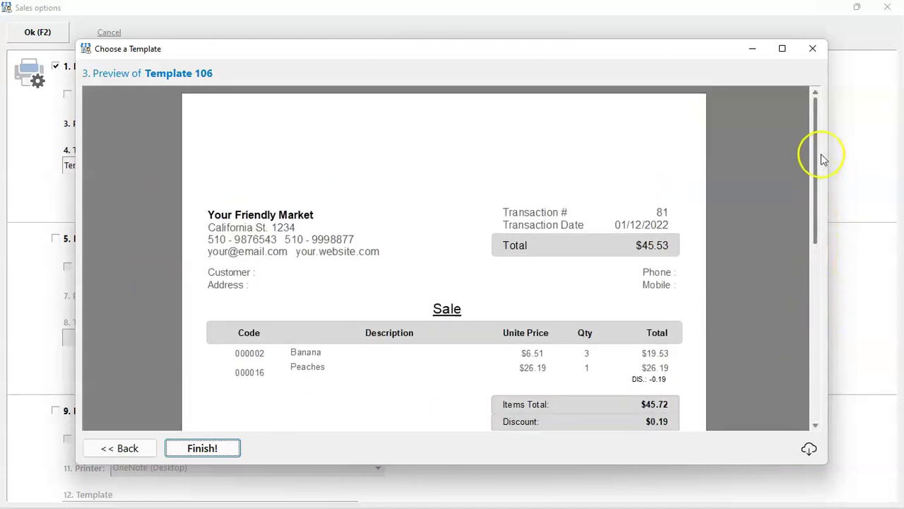
{"action": "left_click", "coordinate": [224, 448]}
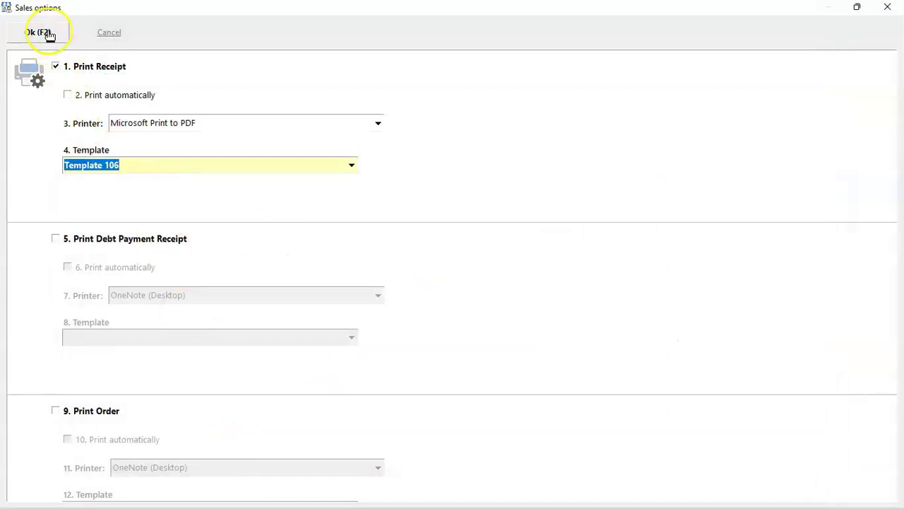
Save the sales options and open the register with a 50 opening balance.
{"action": "left_click", "coordinate": [39, 32]}
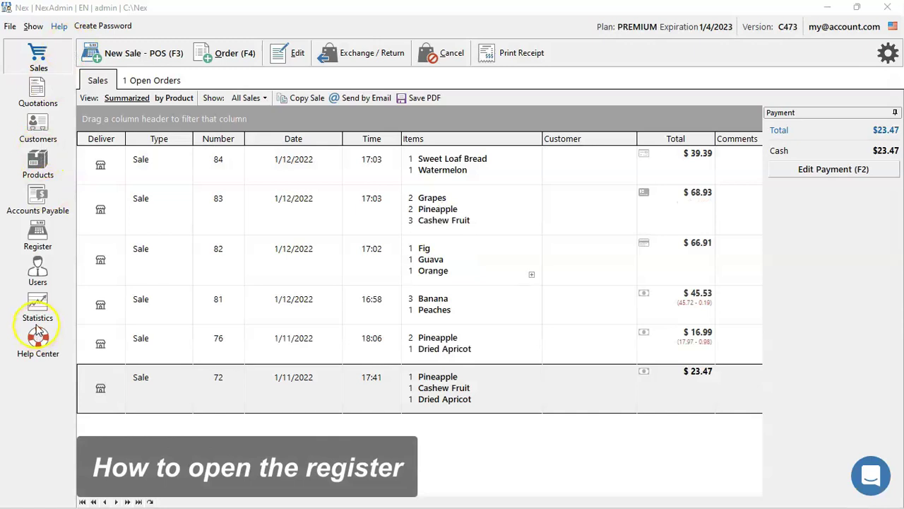
{"action": "left_click", "coordinate": [38, 237]}
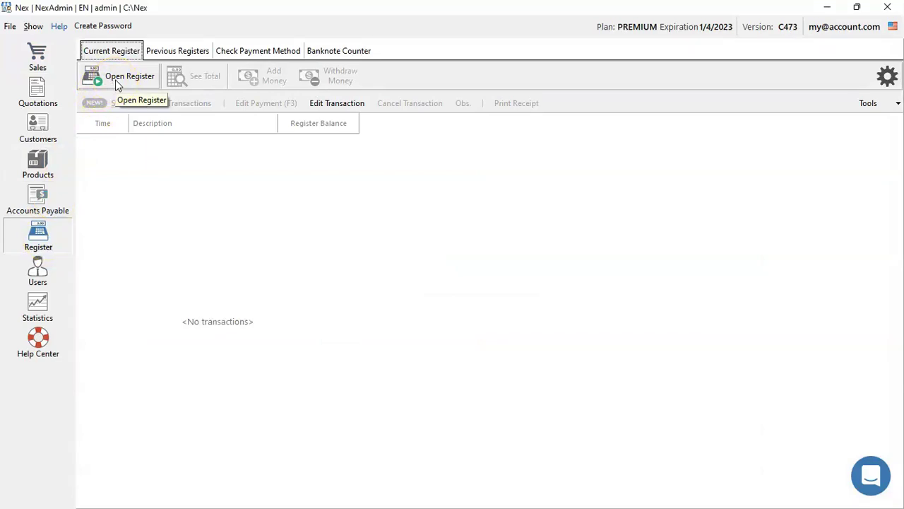
{"action": "left_click", "coordinate": [118, 79]}
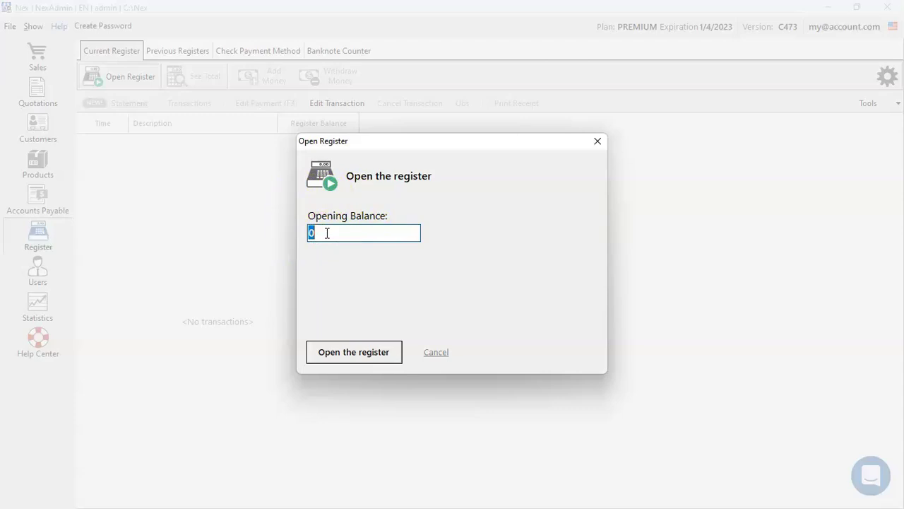
{"action": "left_click", "coordinate": [369, 356]}
{"action": "left_click", "coordinate": [460, 306]}
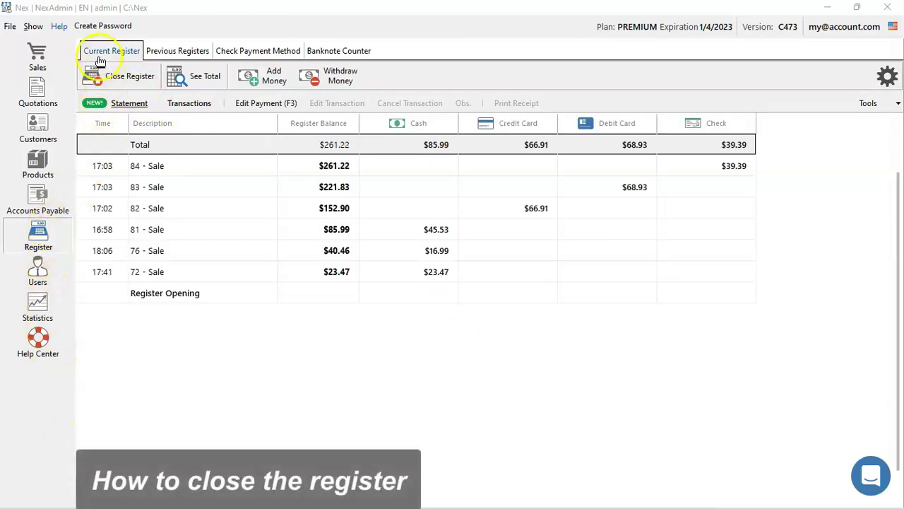
Close the register after auto-filling every payment method's balance from its cash flow.
{"action": "left_click", "coordinate": [125, 77]}
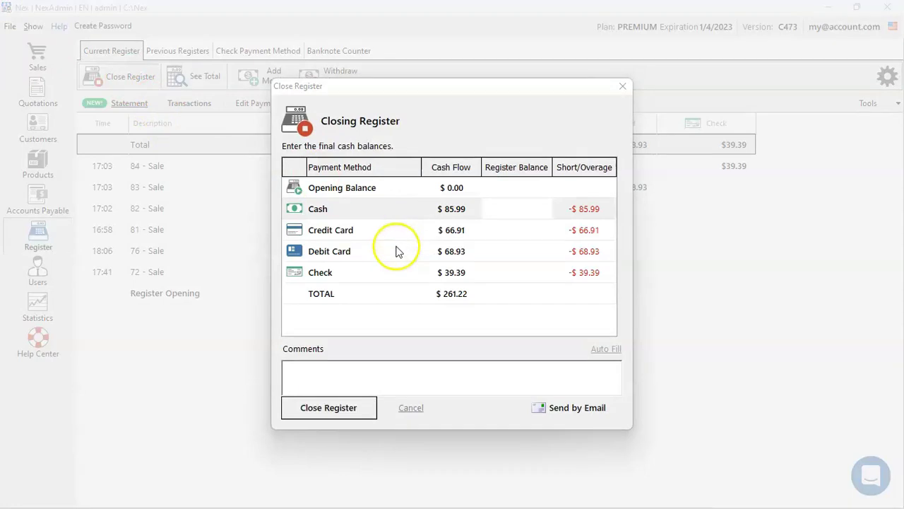
{"action": "left_click", "coordinate": [516, 208]}
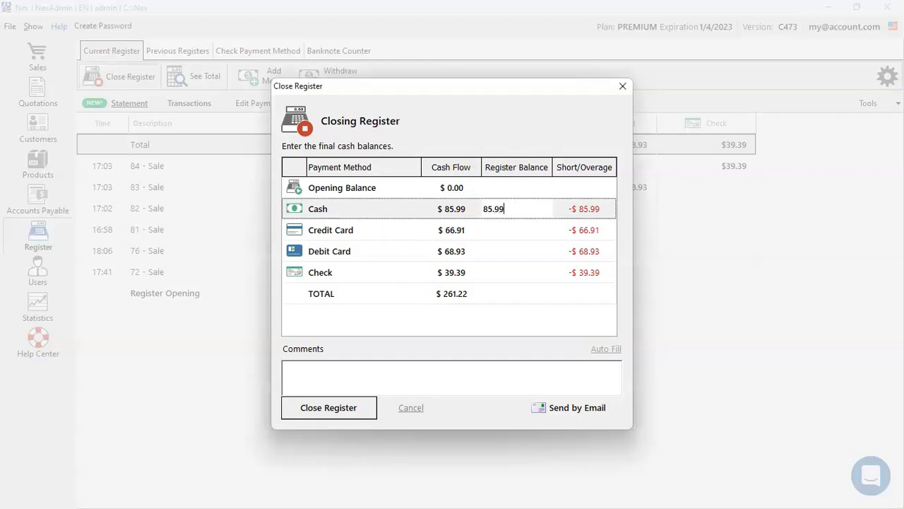
{"action": "left_click", "coordinate": [606, 350]}
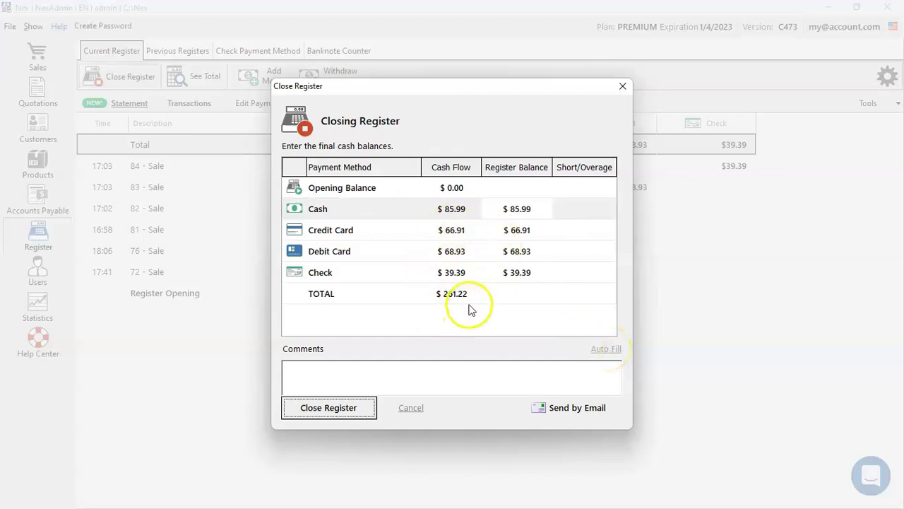
{"action": "left_click", "coordinate": [354, 415]}
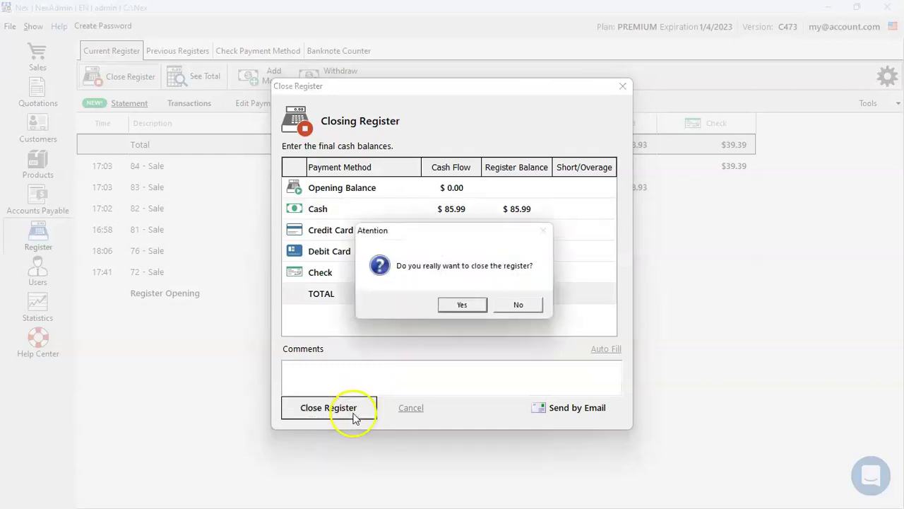
{"action": "left_click", "coordinate": [465, 307]}
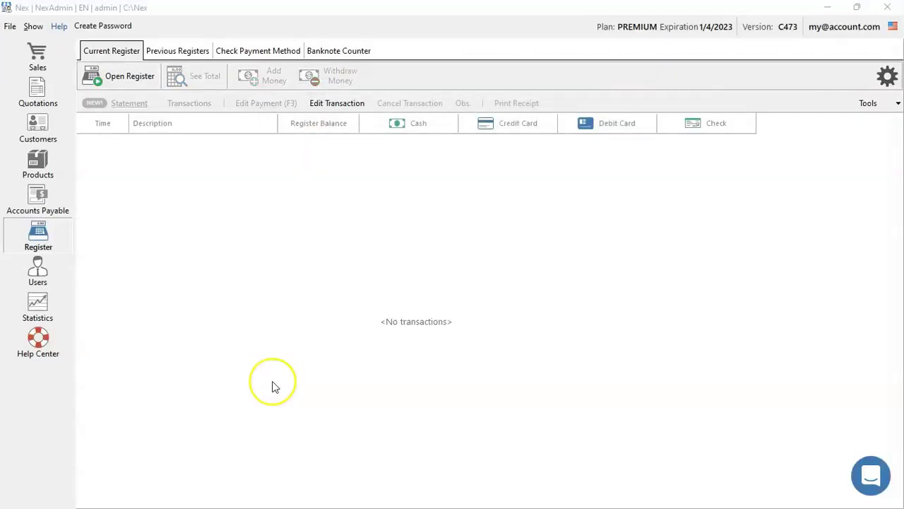